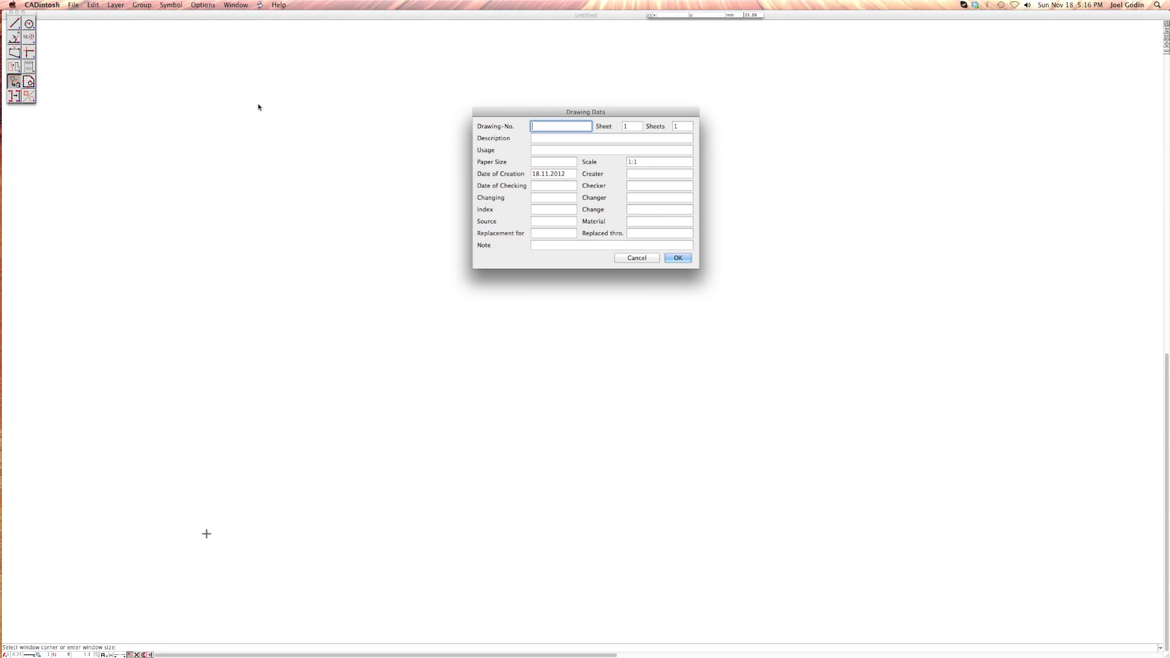
pyautogui.click(142, 6)
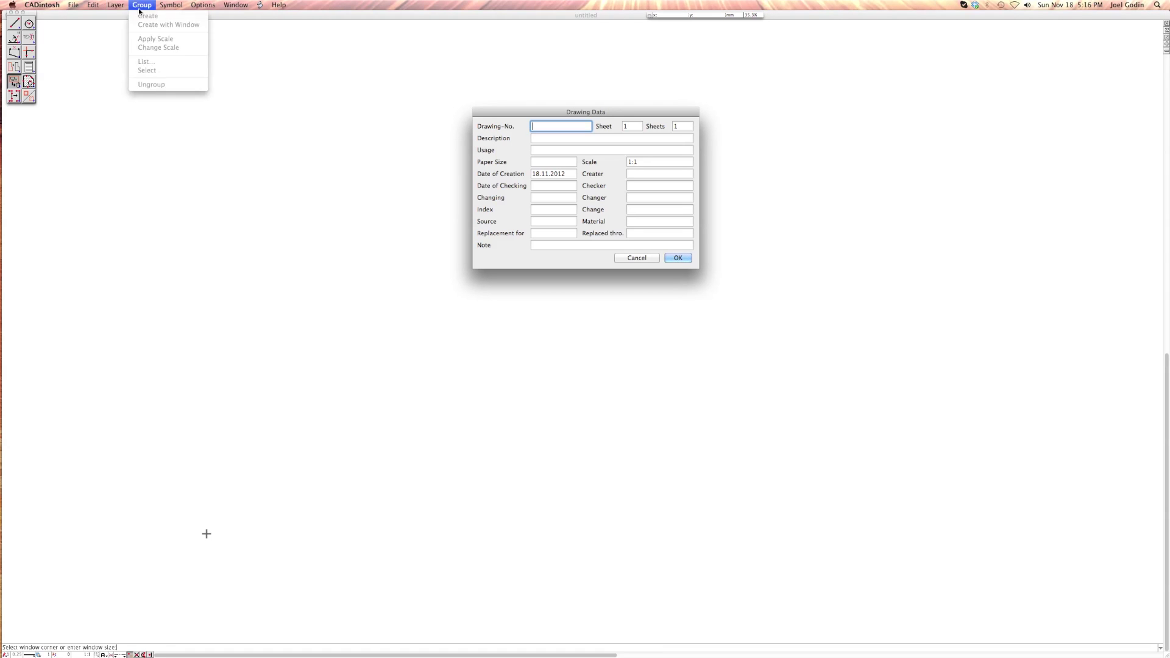
pyautogui.click(552, 111)
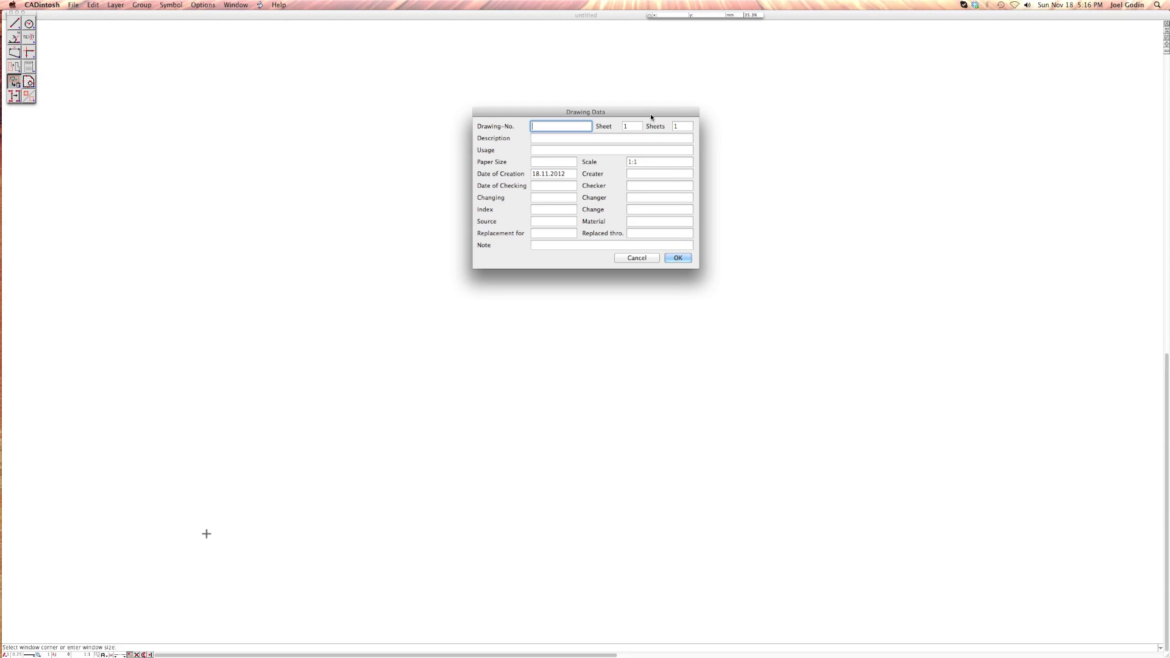
# Fill in the drawing data with drawing number 1, 4 sheets and a scale of 1:12.
pyautogui.moveTo(650, 114); pyautogui.dragTo(536, 100)
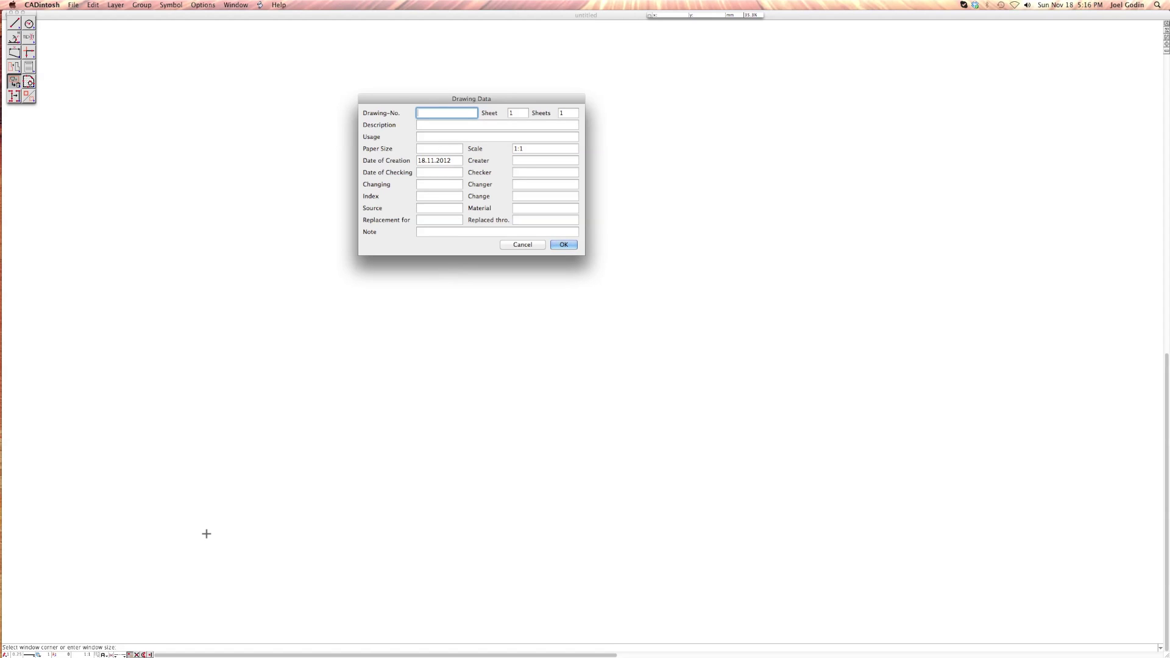
pyautogui.write('1')
pyautogui.press('Tab')
pyautogui.press('Tab')
pyautogui.write('4')
pyautogui.press('Tab')
pyautogui.press('Tab')
pyautogui.press('Tab')
pyautogui.press('Tab')
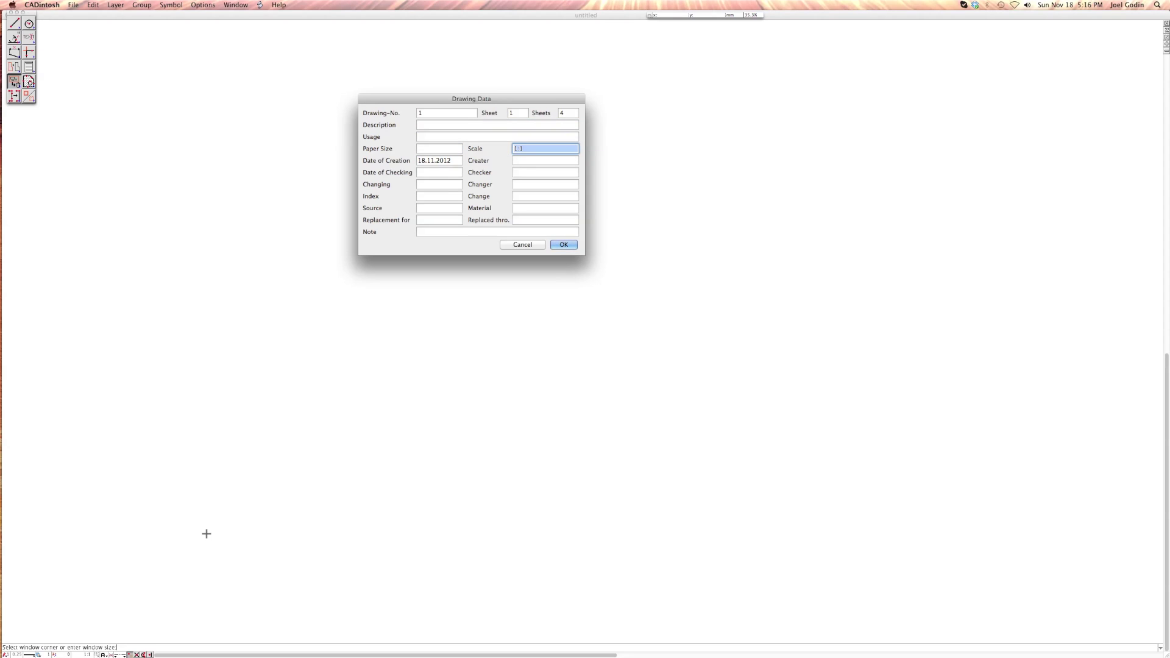
pyautogui.write('1:12')
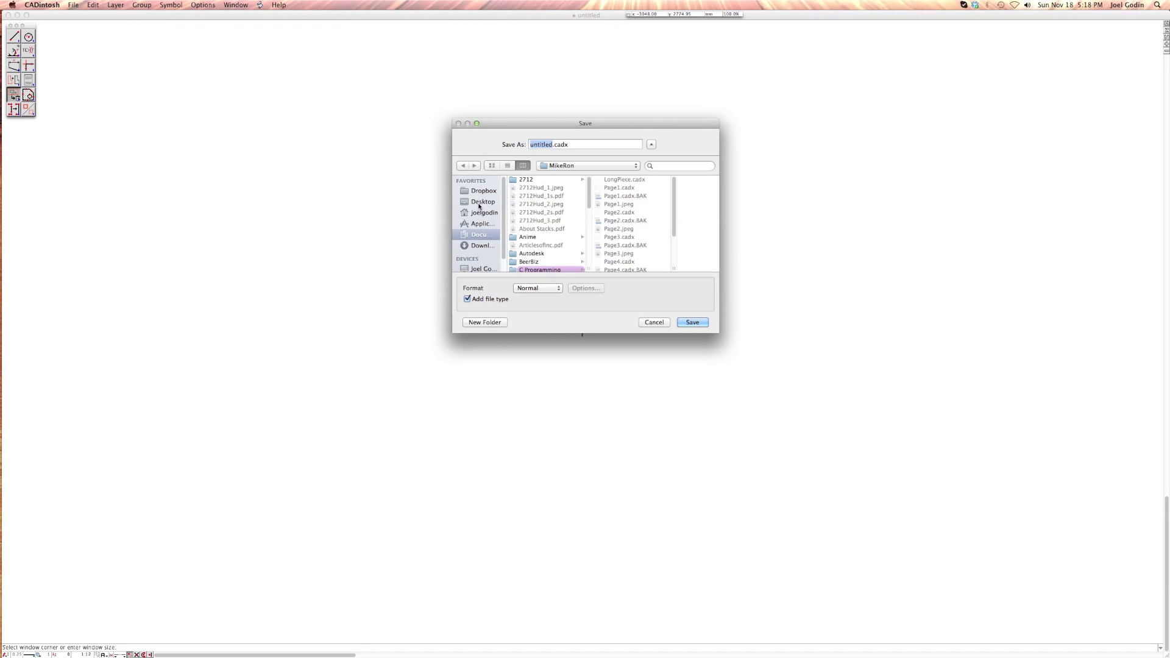
# Save the drawing on the Desktop under the name Tutorial.
pyautogui.click(480, 203)
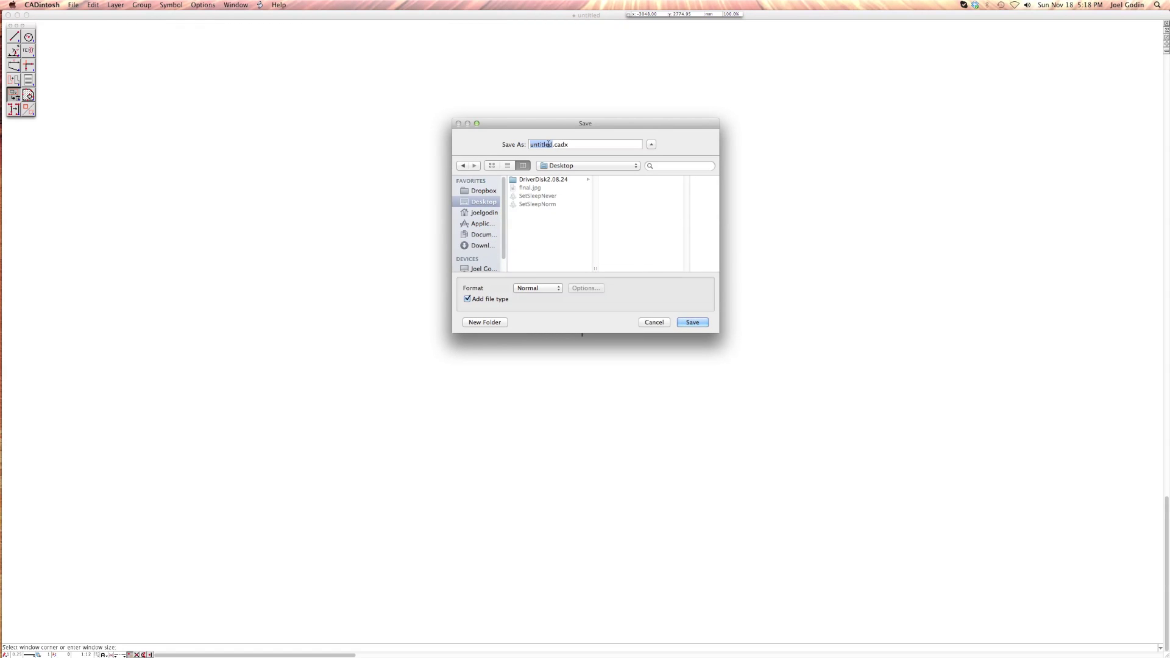
pyautogui.write('Tutorial')
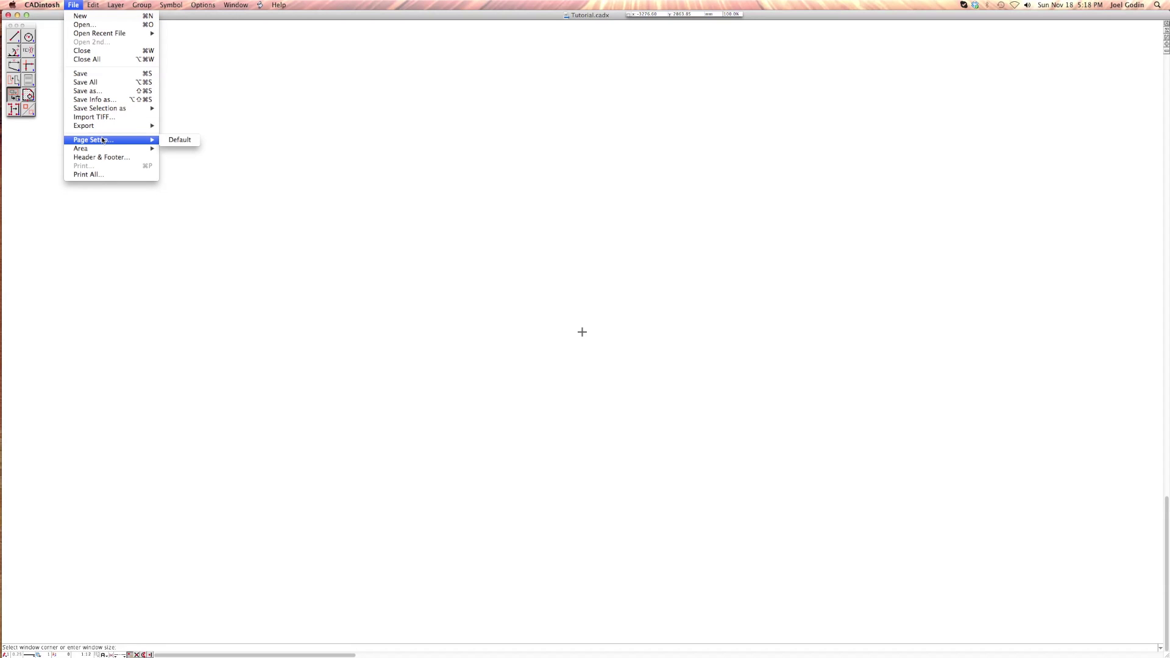
# Open the default page setup and choose US Letter as the paper size.
pyautogui.click(179, 140)
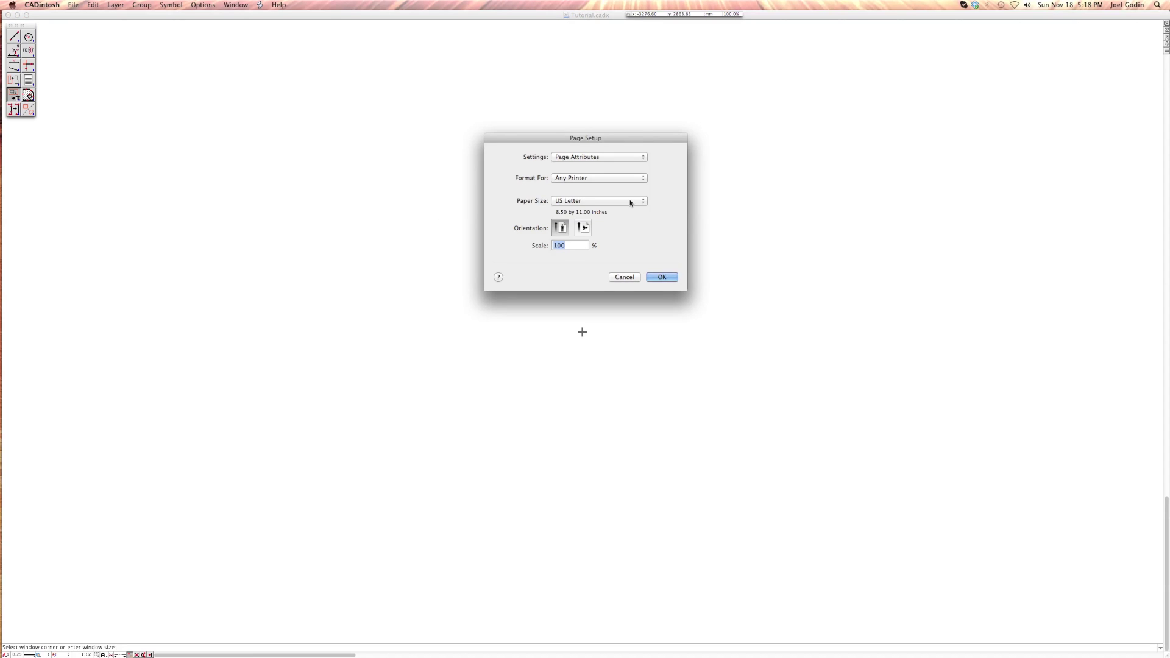
pyautogui.click(645, 202)
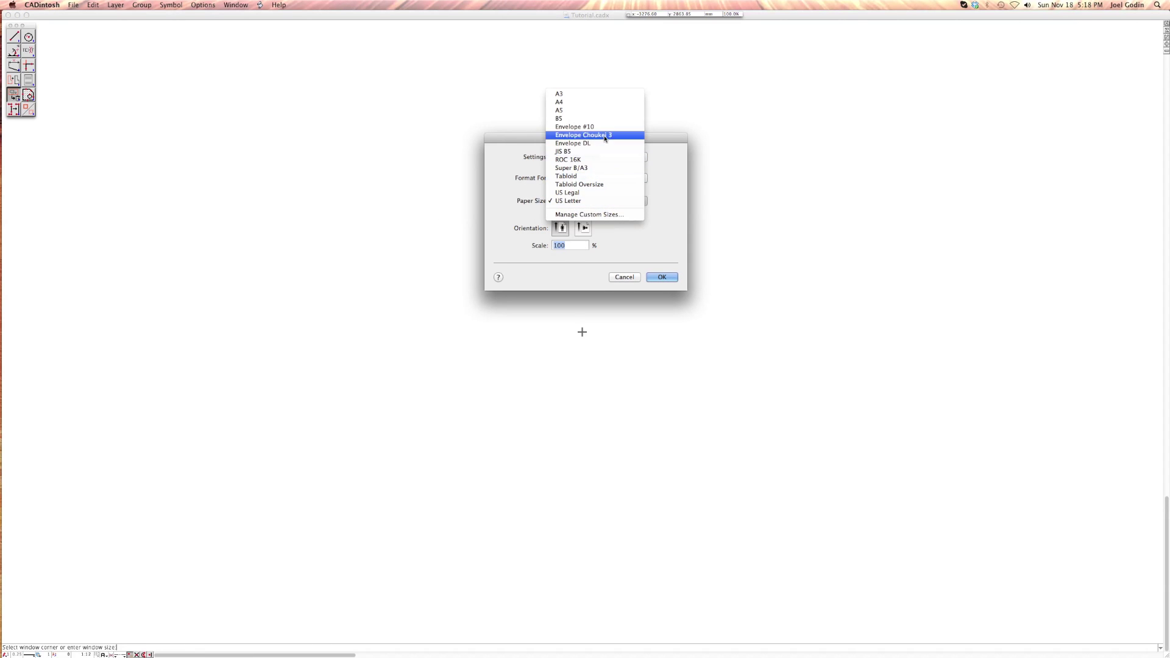
pyautogui.click(601, 202)
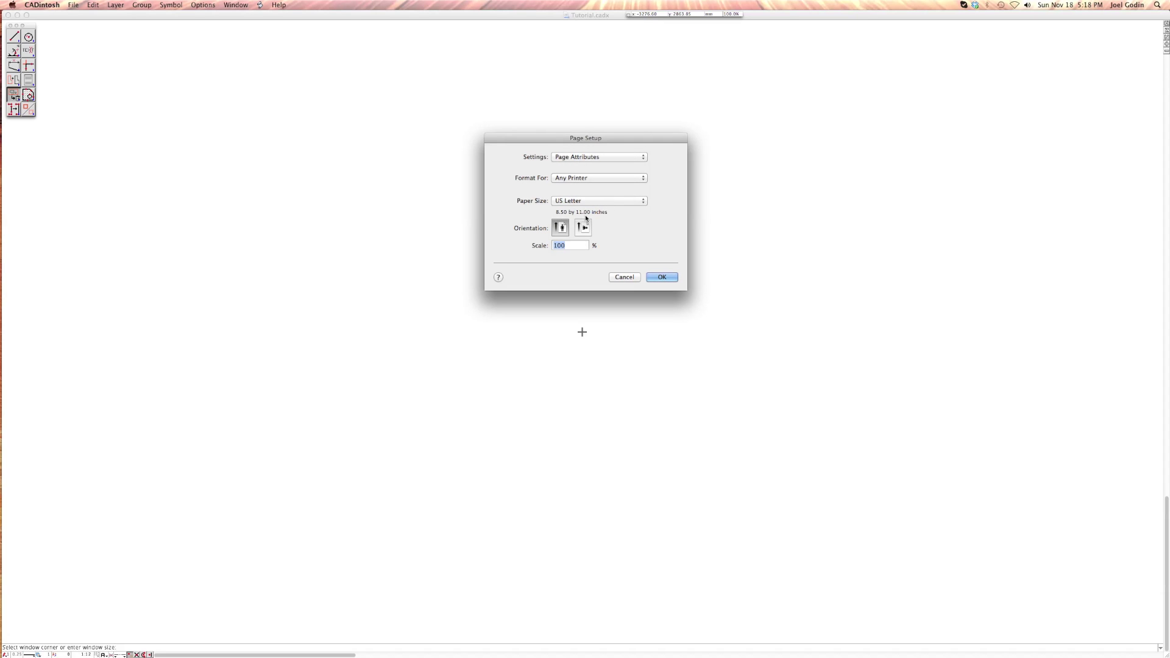
pyautogui.click(644, 202)
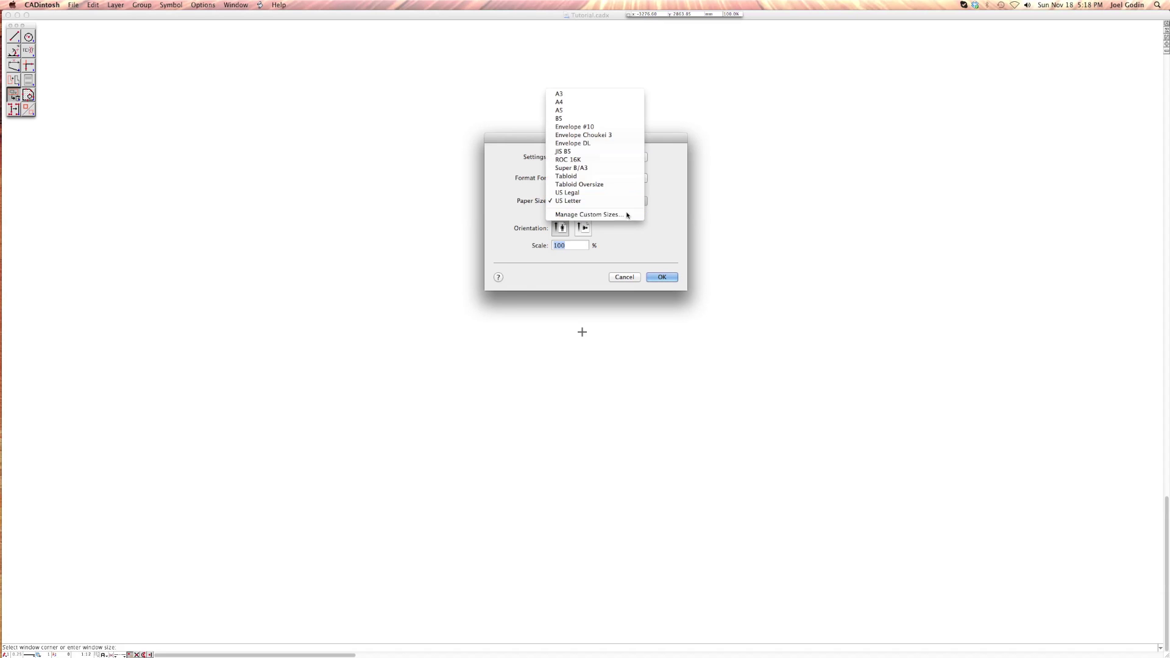
pyautogui.click(627, 215)
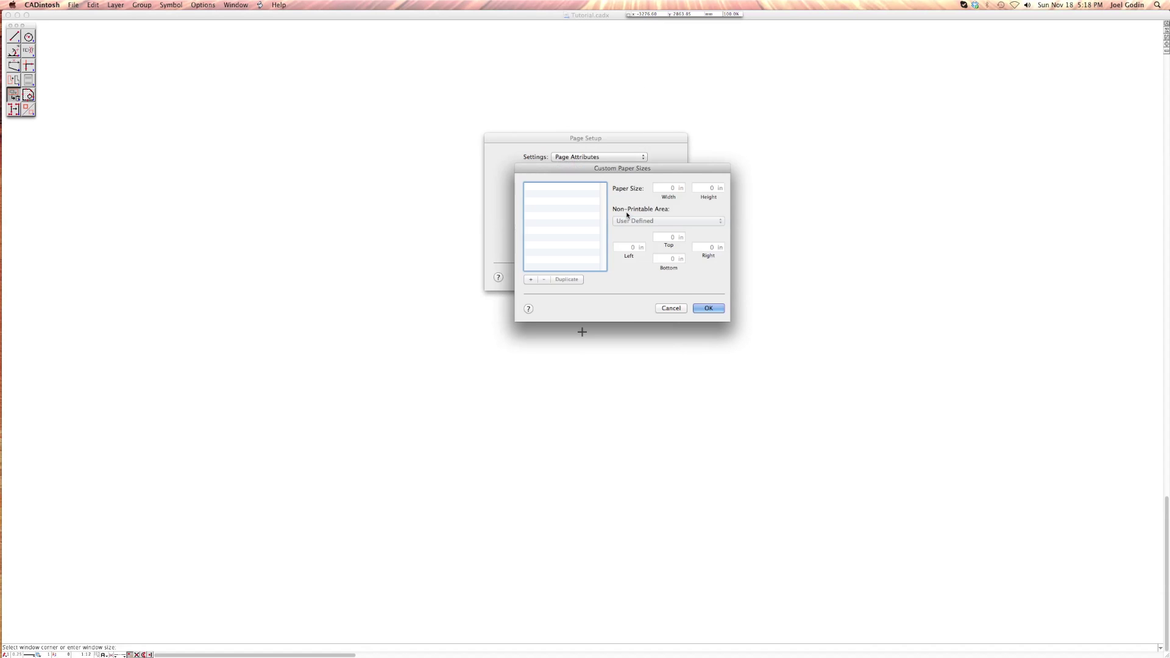
pyautogui.click(530, 279)
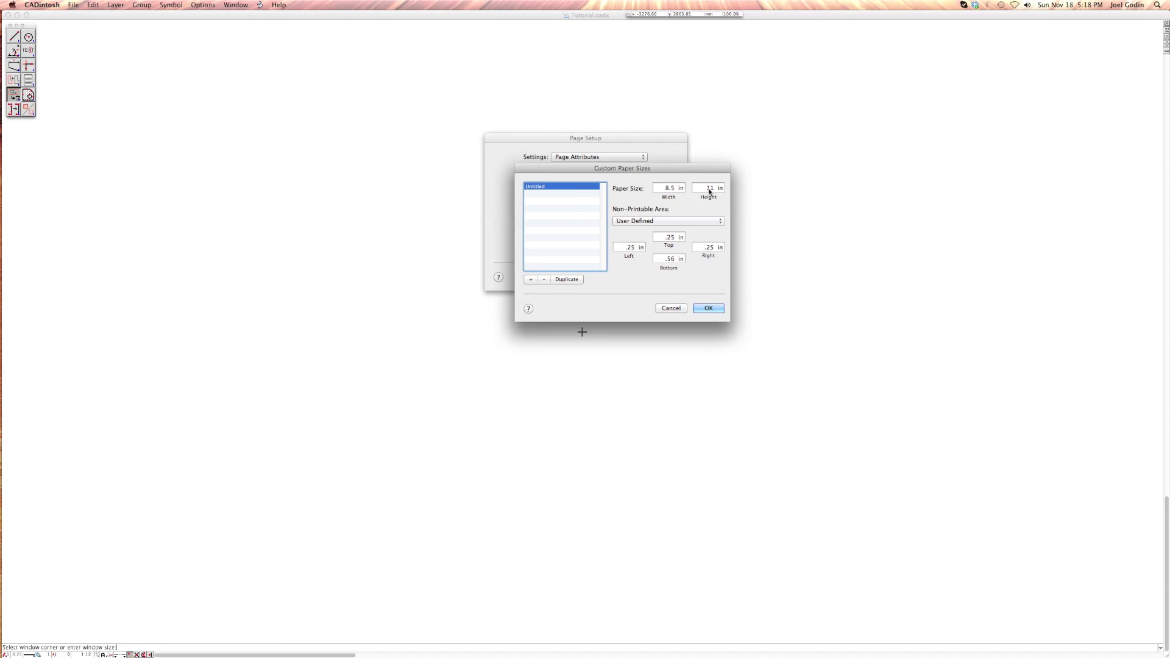
pyautogui.click(693, 222)
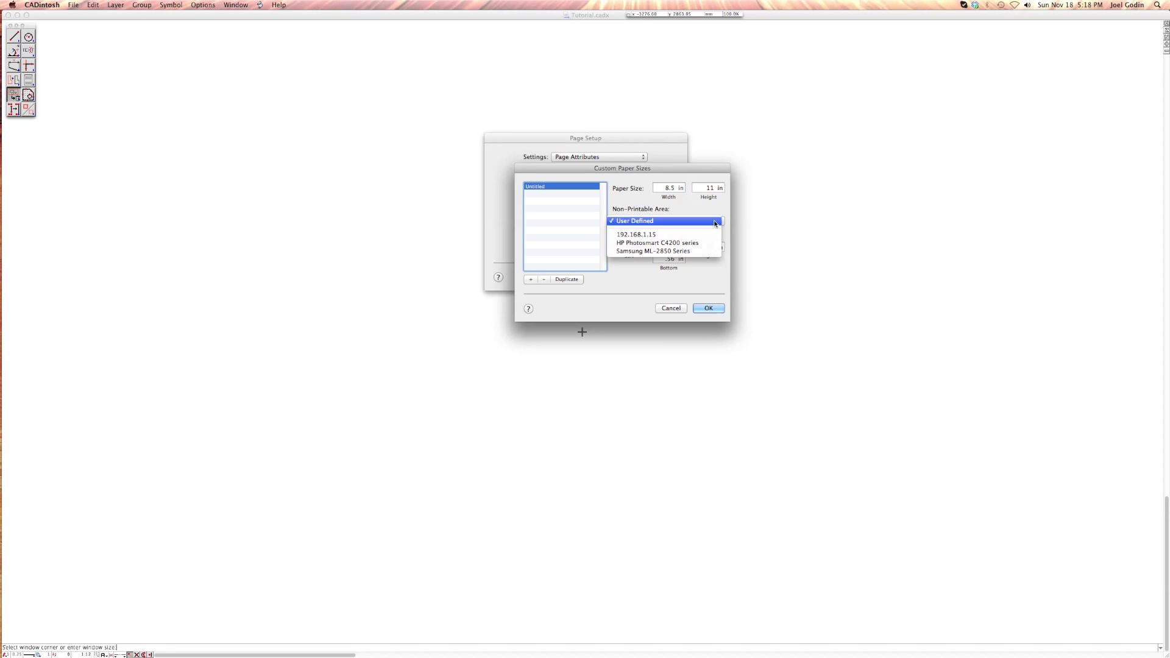
pyautogui.click(637, 206)
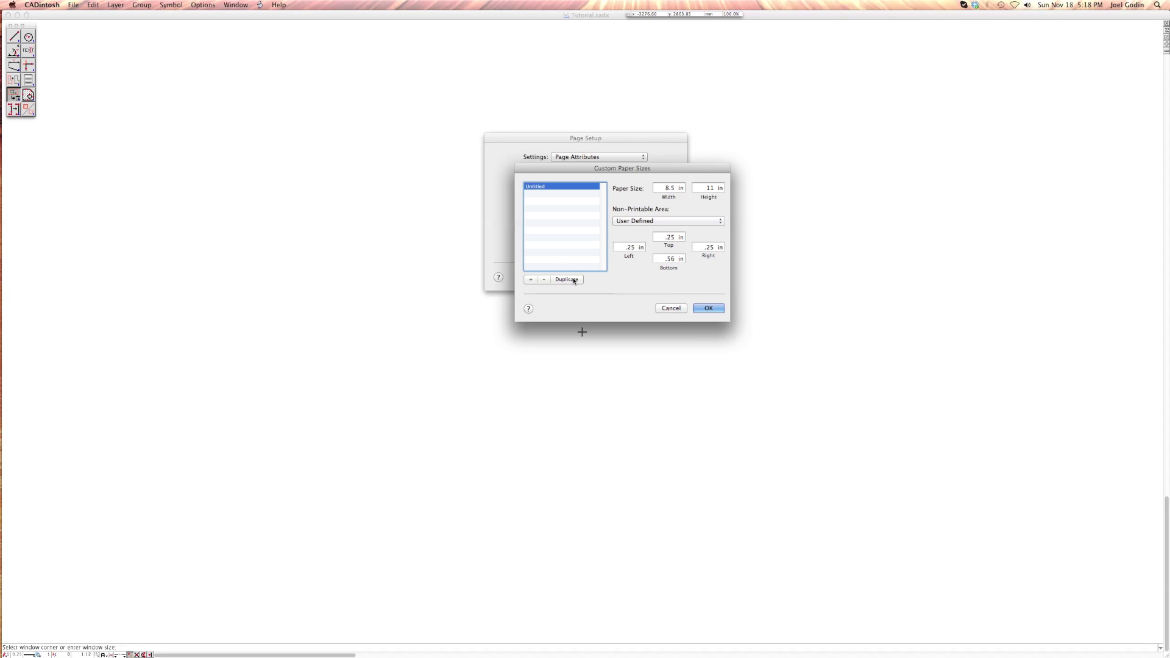
pyautogui.click(671, 308)
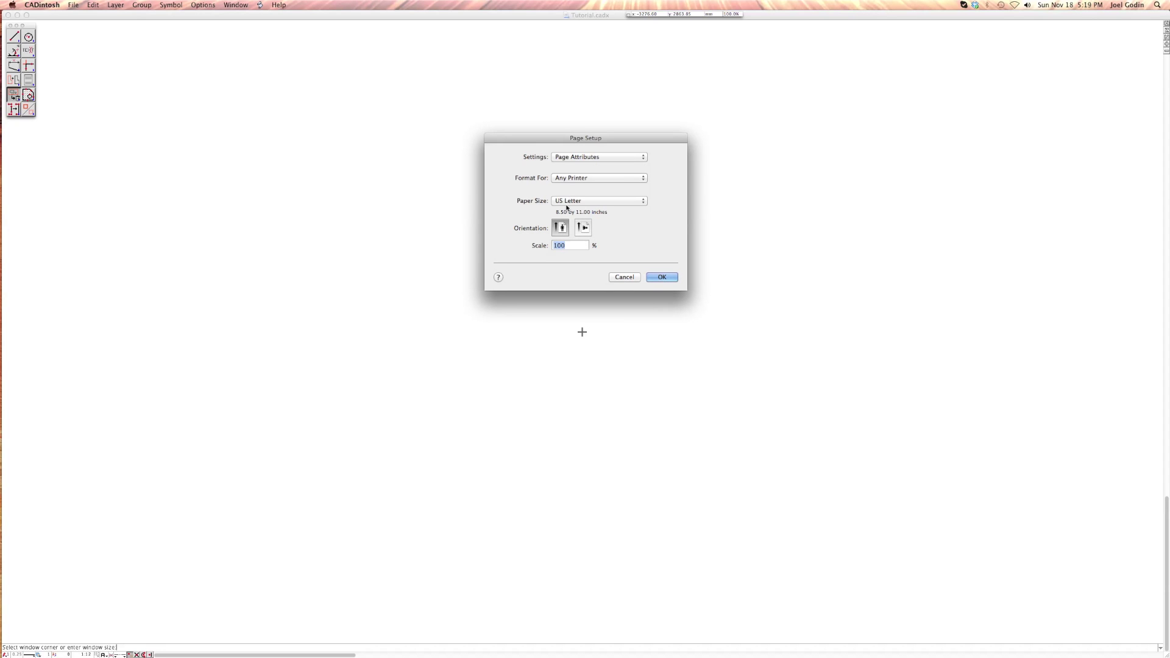
# Set the page orientation to landscape.
pyautogui.click(587, 230)
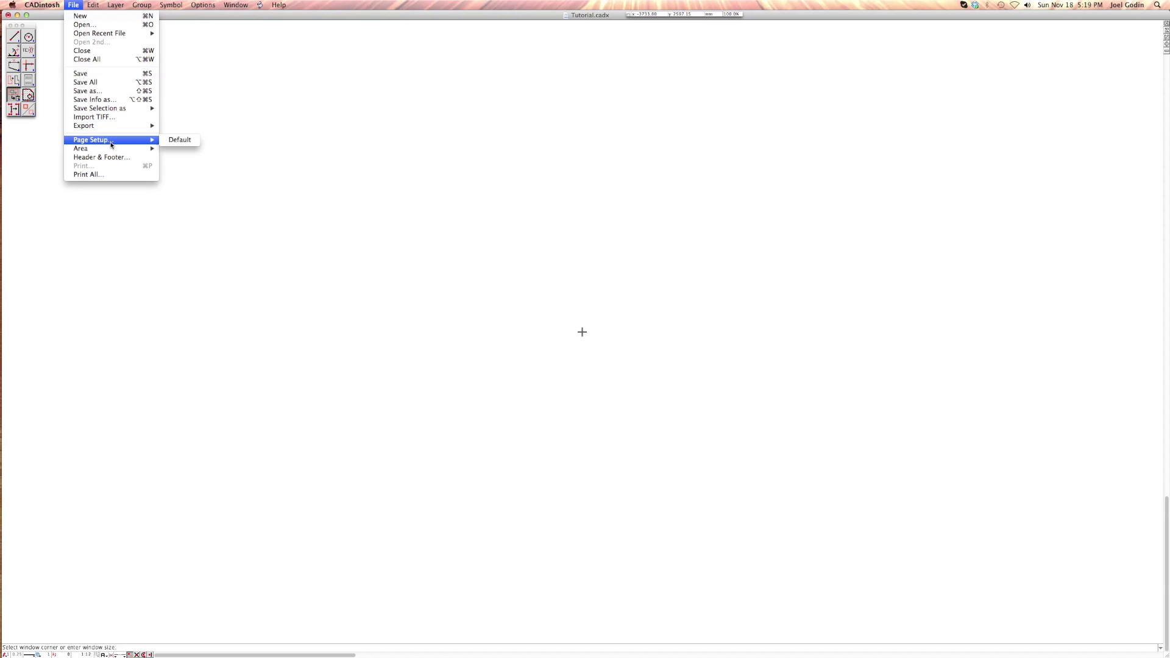
# Define a print area and name it Page 1.
pyautogui.moveTo(112, 151)
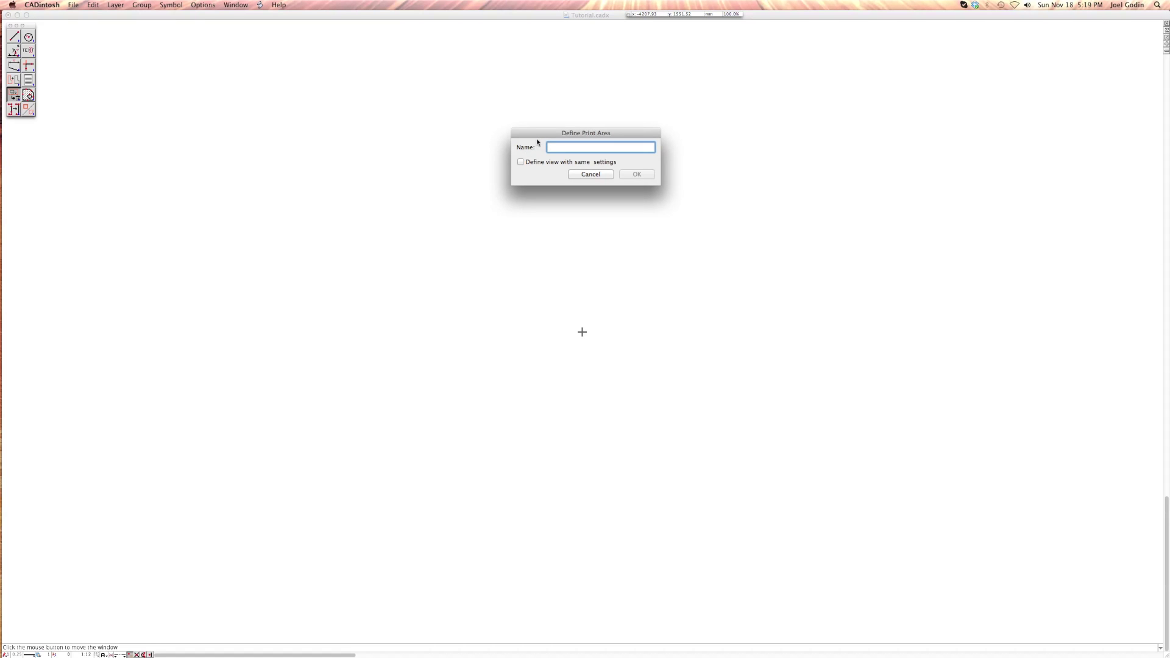
pyautogui.write('Print')
pyautogui.press('BackSpace')
pyautogui.press('BackSpace')
pyautogui.press('BackSpace')
pyautogui.press('BackSpace')
pyautogui.write('ap')
pyautogui.press('BackSpace')
pyautogui.write('ge 1')
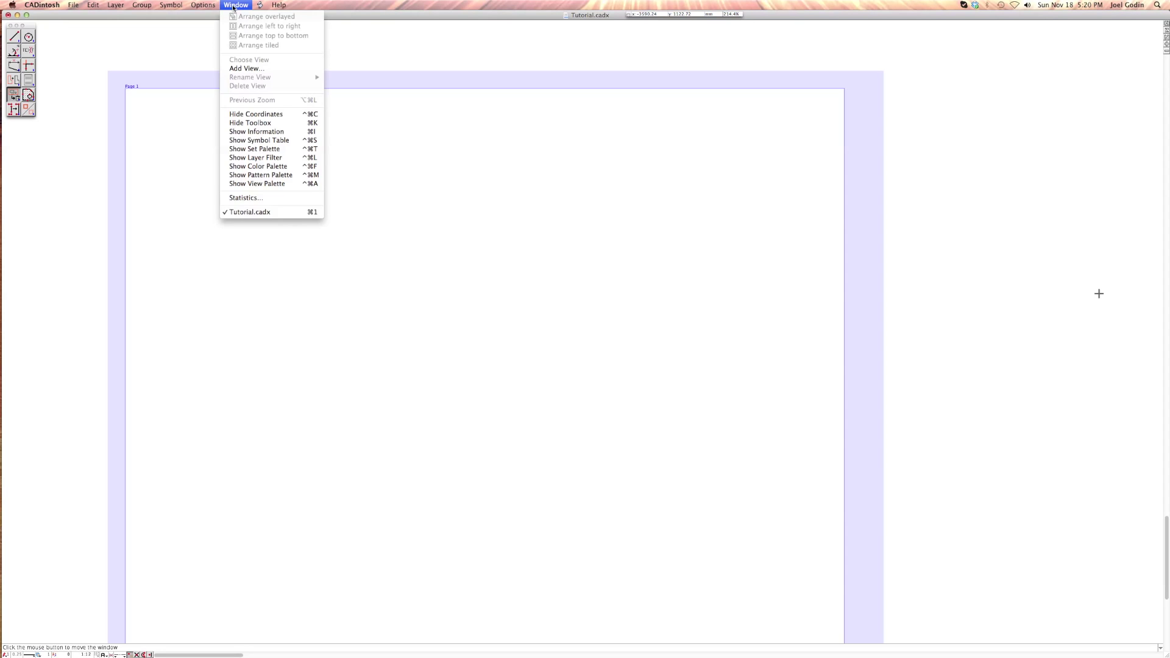
pyautogui.moveTo(183, 8)
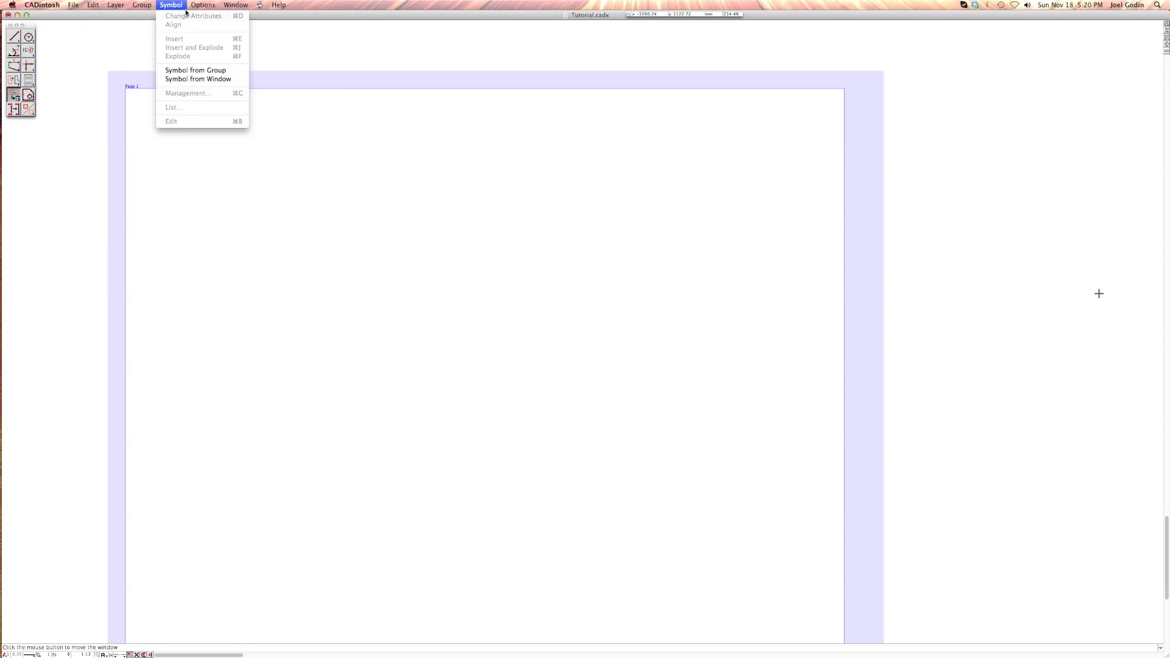
pyautogui.moveTo(234, 7)
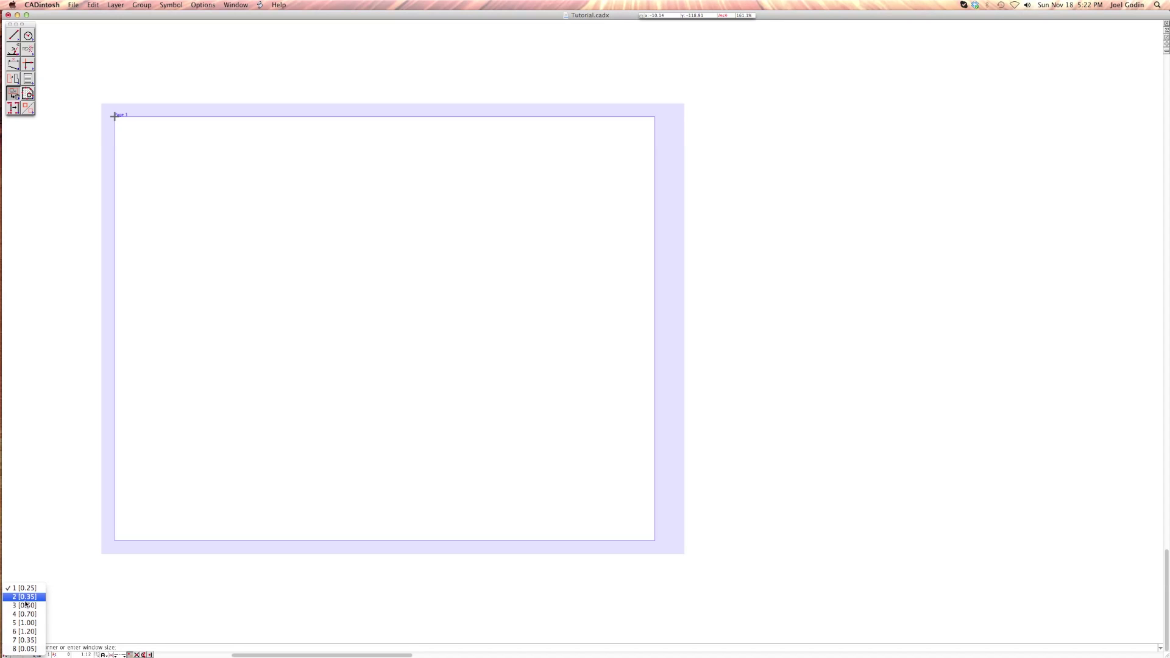
# Choose line width 1 [0.25] and examine the available drawing scales and the neighbouring drawing setting.
pyautogui.click(26, 589)
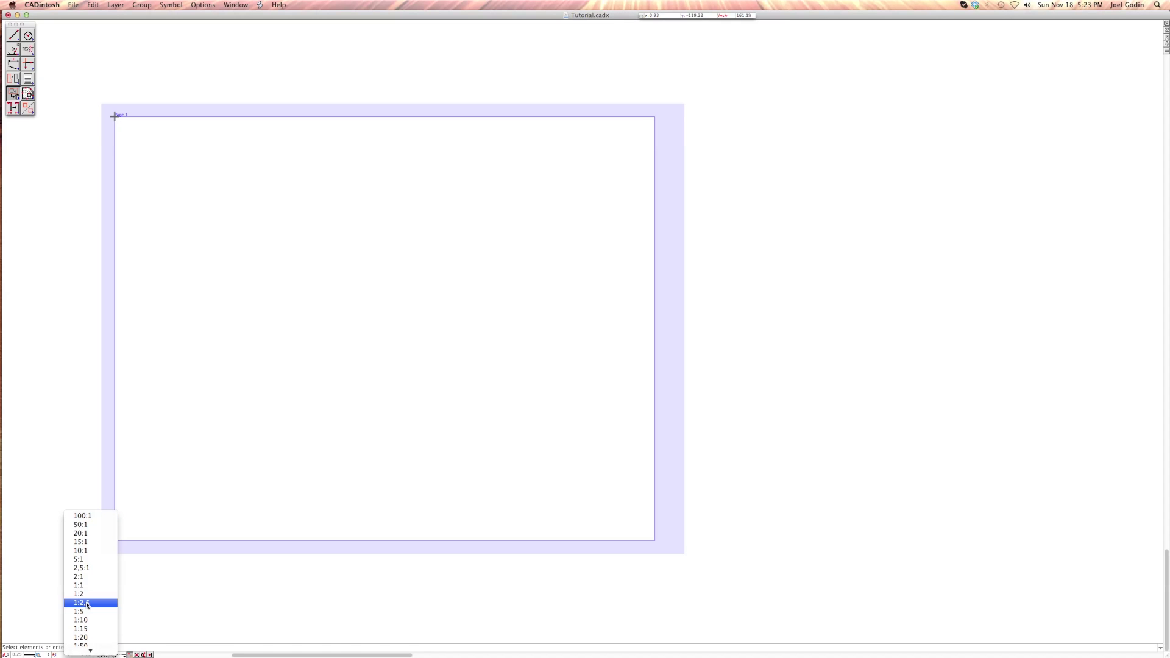
pyautogui.scroll(-2, 86, 605)
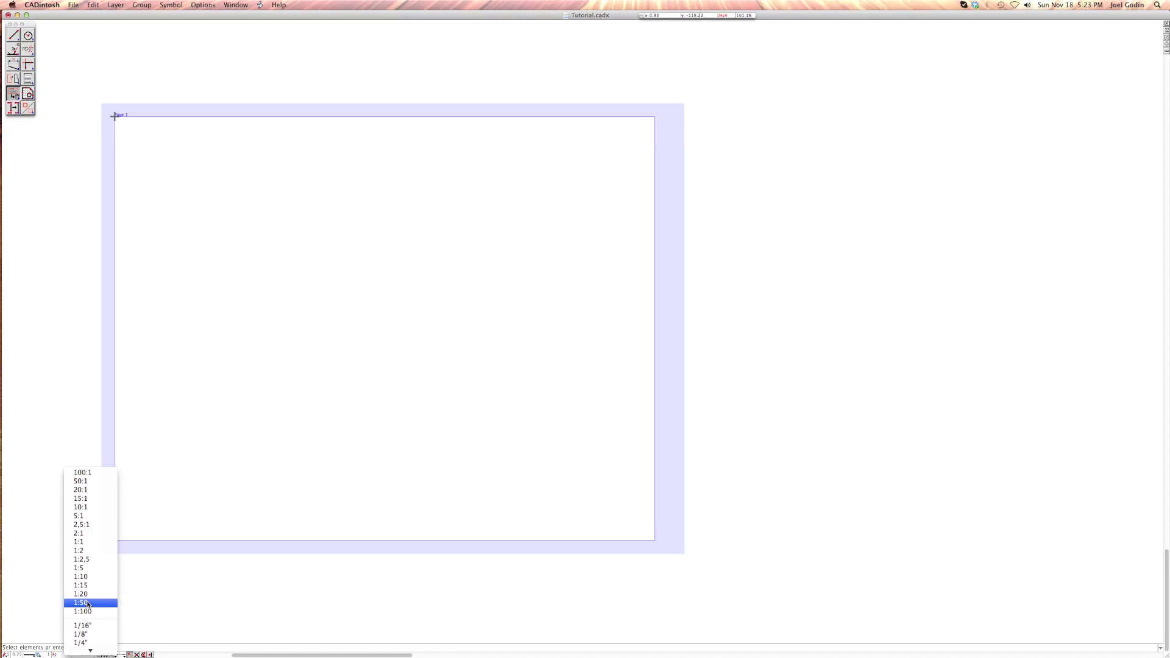
pyautogui.scroll(-10, 88, 604)
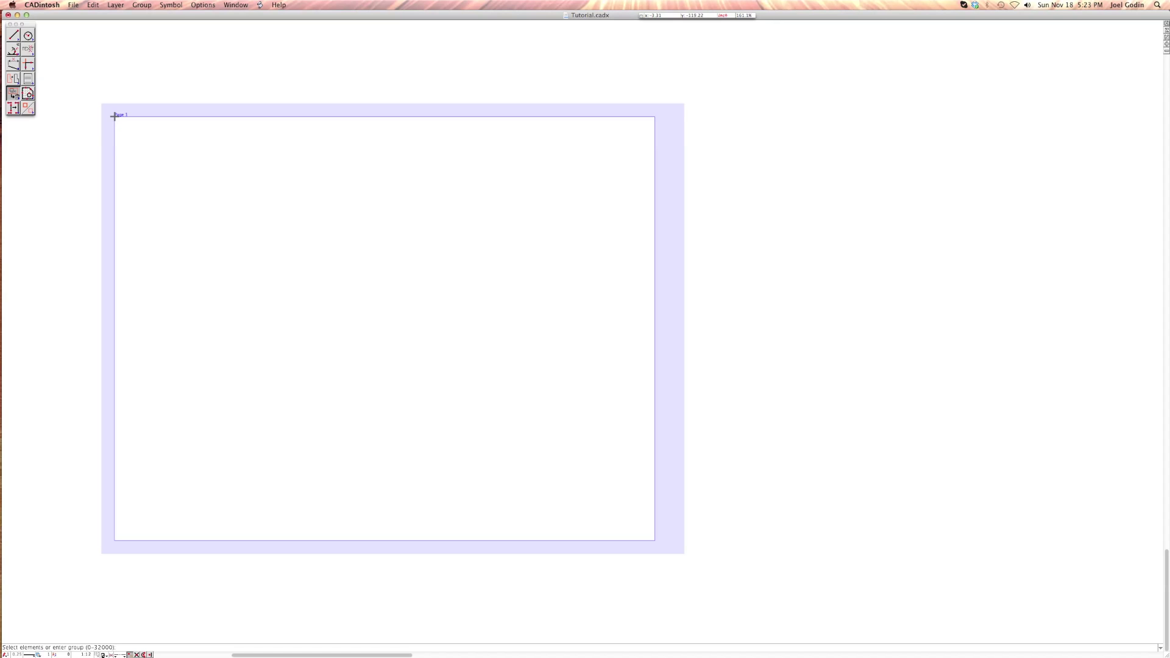
pyautogui.click(103, 655)
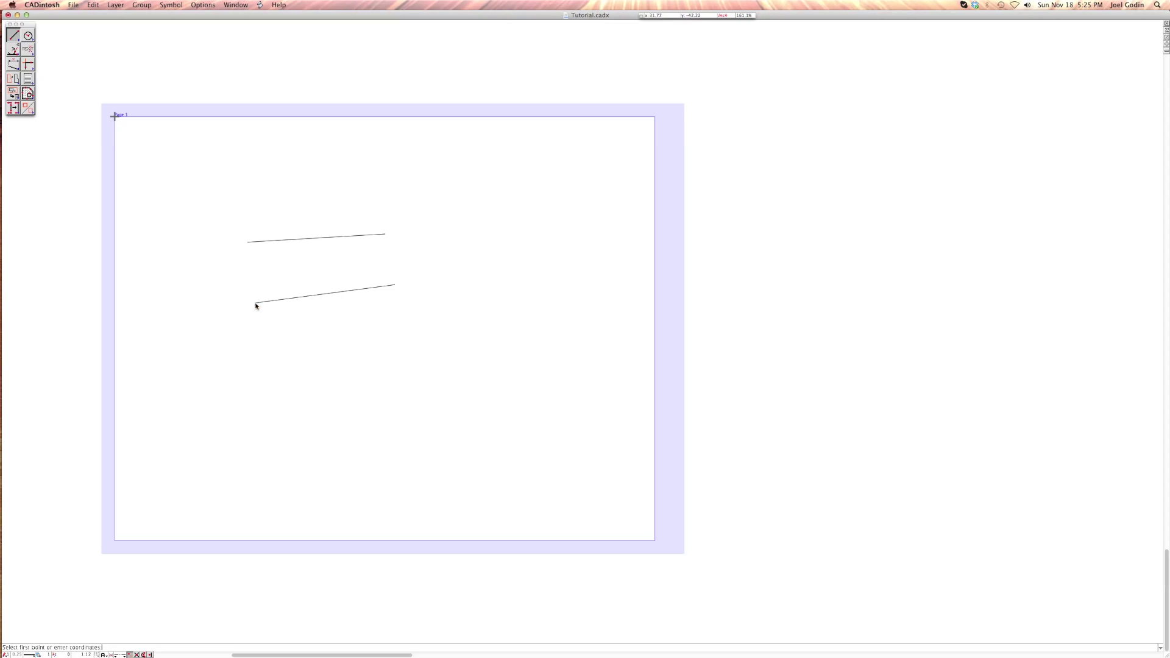
# Close the quadrilateral with lines joining both ends of the two sloping lines, and turn on automatic junction mode.
pyautogui.click(248, 244)
pyautogui.click(255, 302)
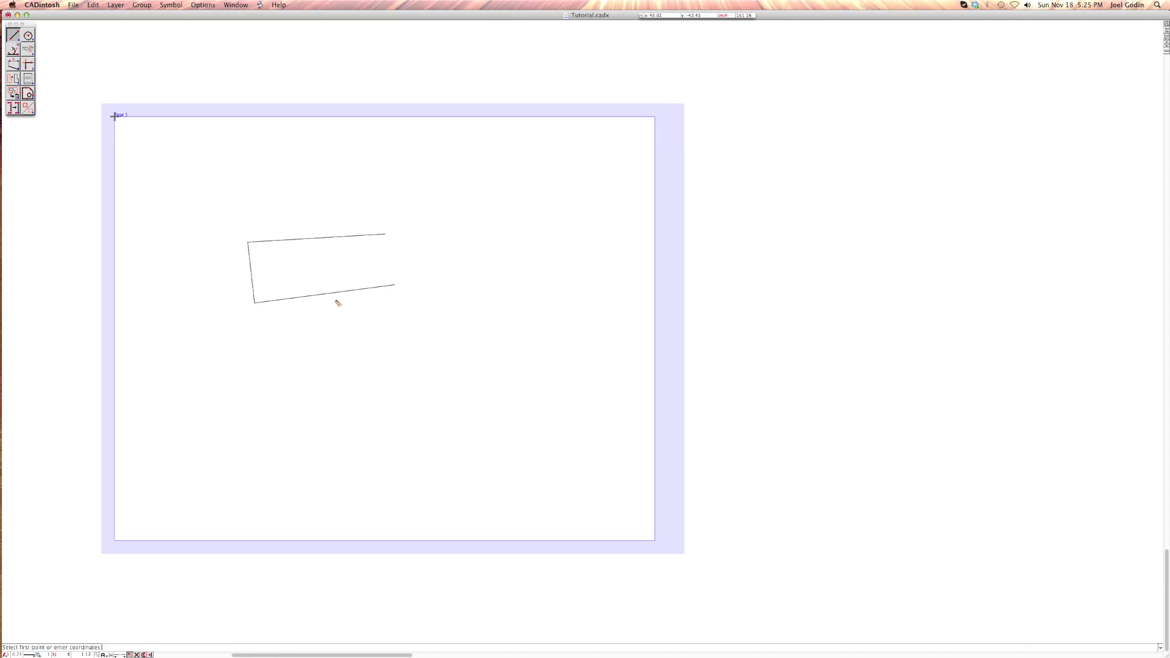
pyautogui.click(395, 284)
pyautogui.click(385, 235)
pyautogui.click(150, 655)
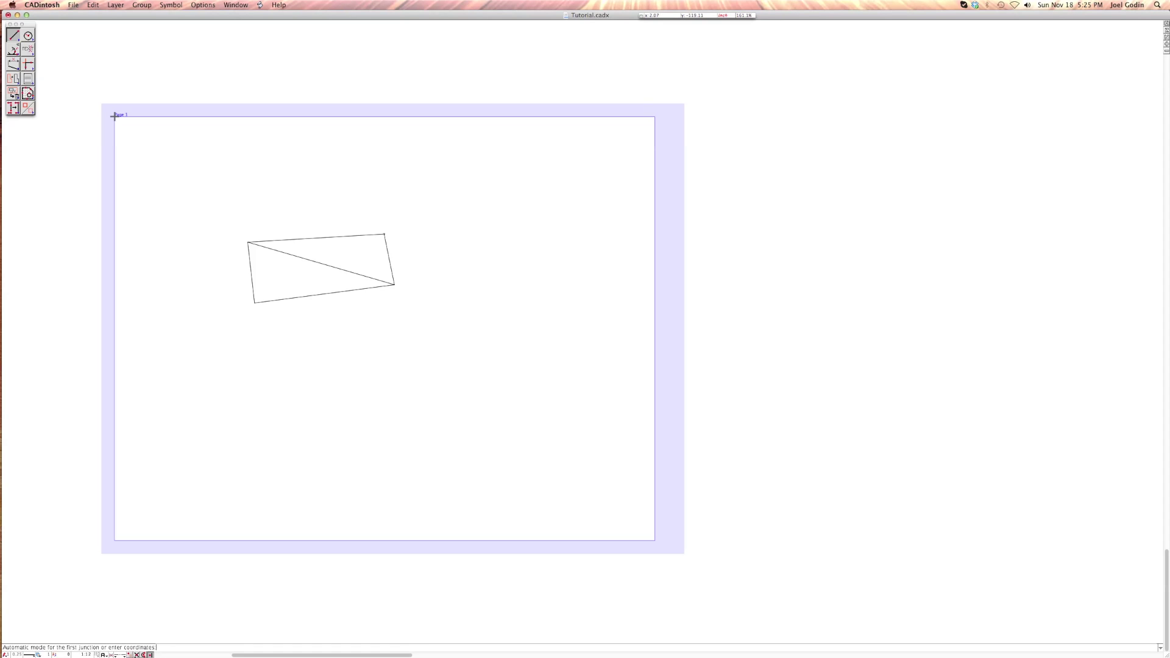
# Draw four separate lines below the quadrilateral that outline a rectangle with open corners.
pyautogui.click(253, 362)
pyautogui.click(385, 364)
pyautogui.click(387, 376)
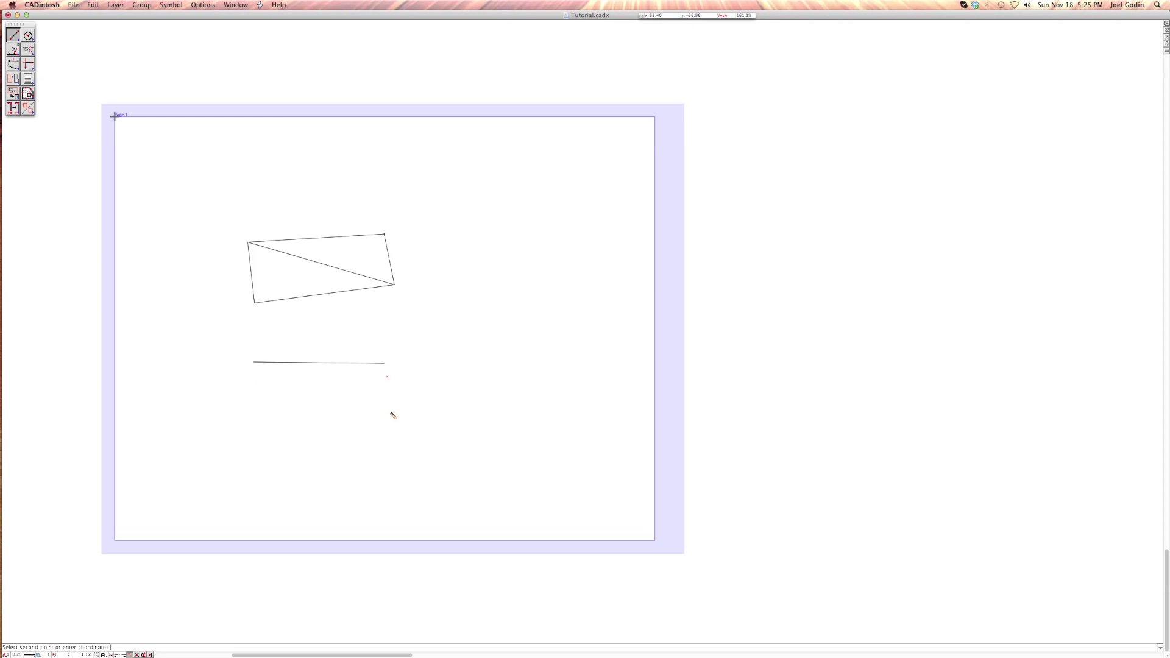
pyautogui.click(387, 426)
pyautogui.click(366, 426)
pyautogui.click(260, 420)
pyautogui.click(249, 401)
pyautogui.click(251, 373)
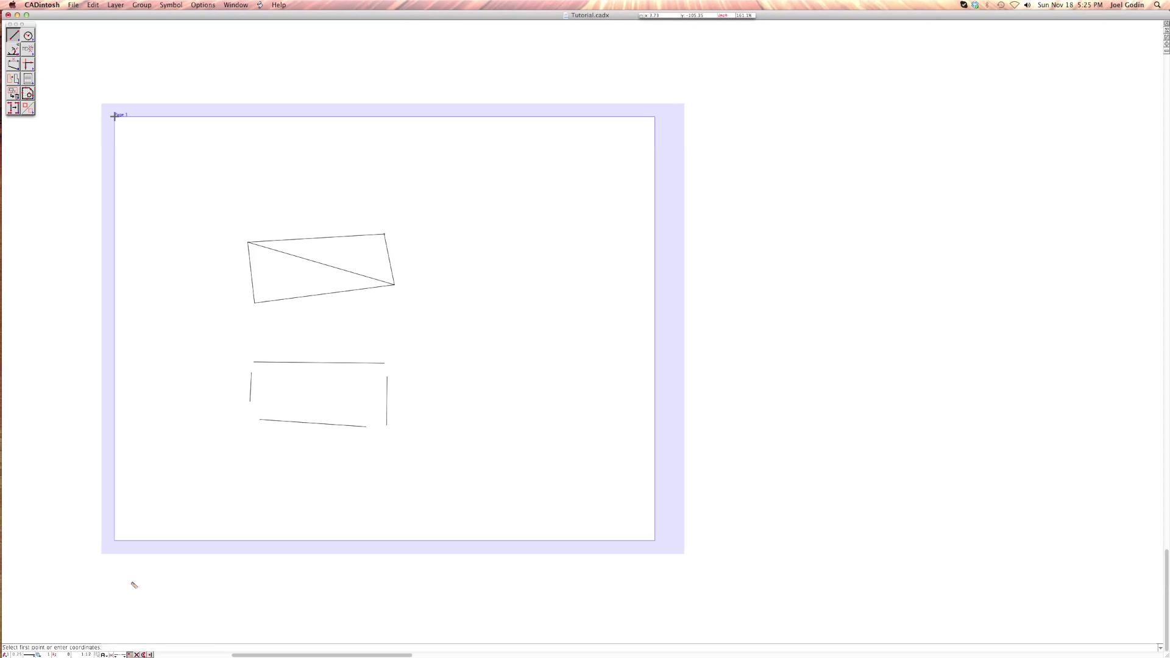
# Connect the midpoints of the open rectangle's opposite sides with two crossing lines, using automatic junction mode.
pyautogui.press('j')
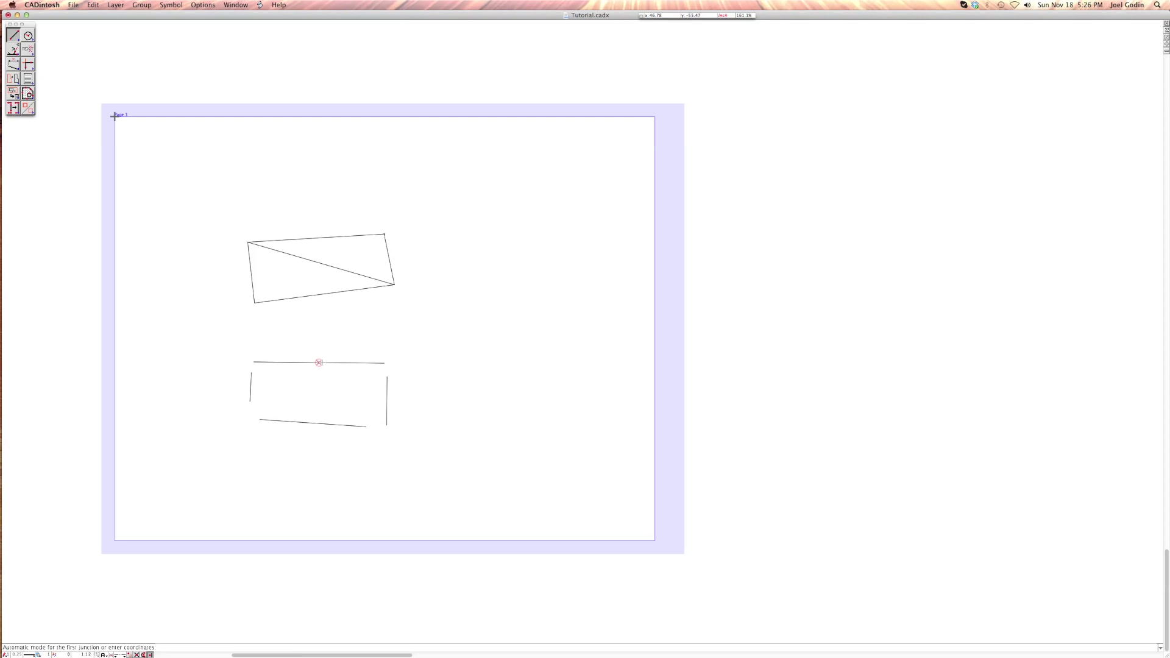
pyautogui.click(313, 423)
pyautogui.click(319, 363)
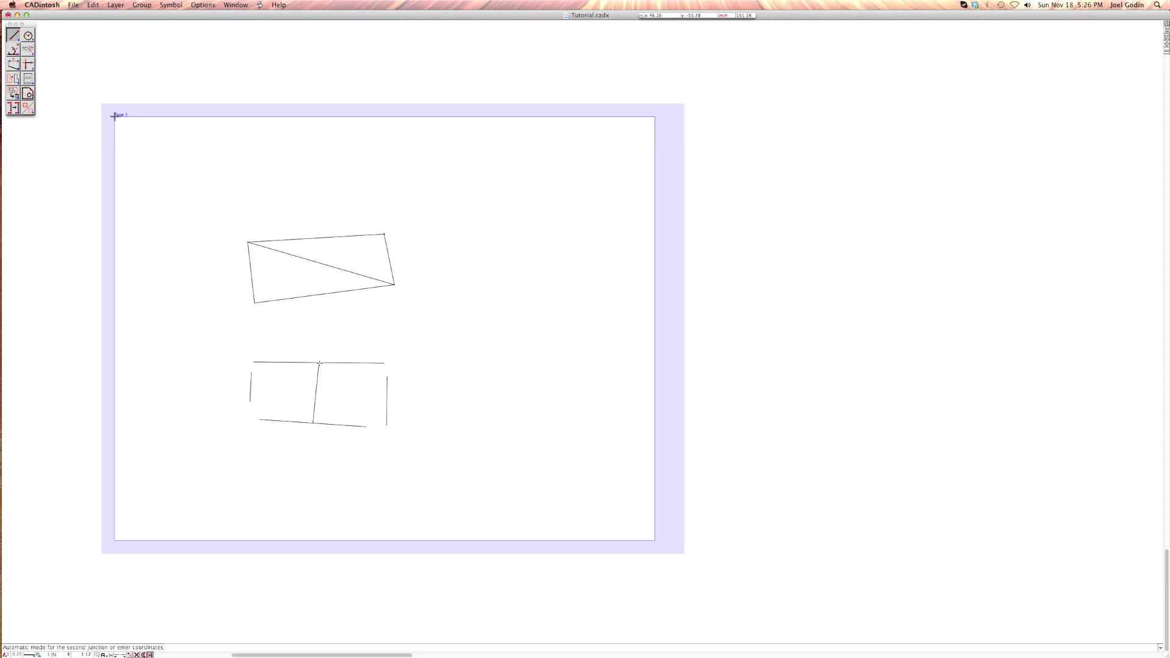
pyautogui.click(387, 400)
pyautogui.click(250, 387)
# Delete the top line of the upper quadrilateral with the single-element delete tool.
pyautogui.click(14, 93)
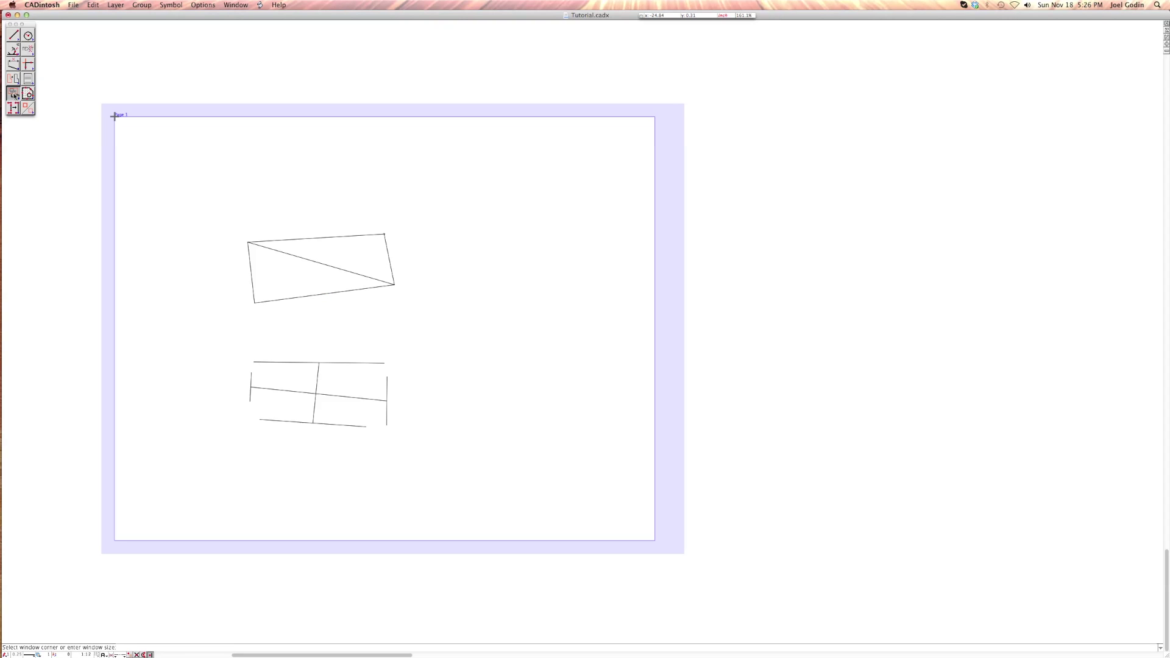
pyautogui.click(14, 95)
pyautogui.click(14, 94)
pyautogui.click(16, 96)
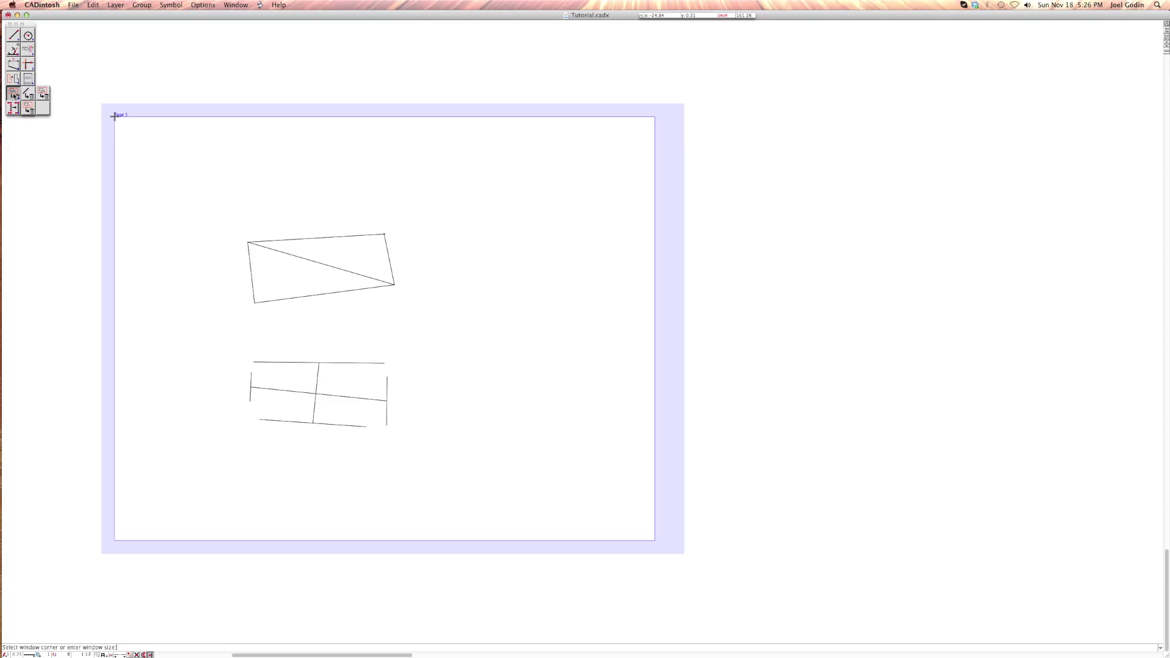
pyautogui.click(28, 93)
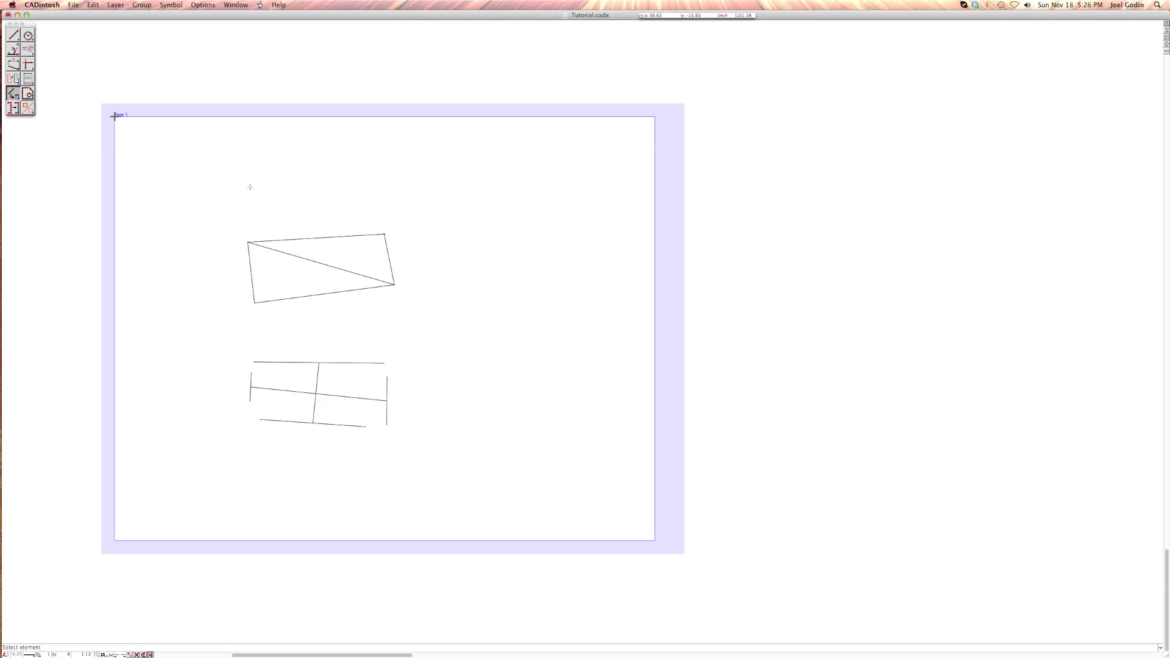
pyautogui.click(320, 238)
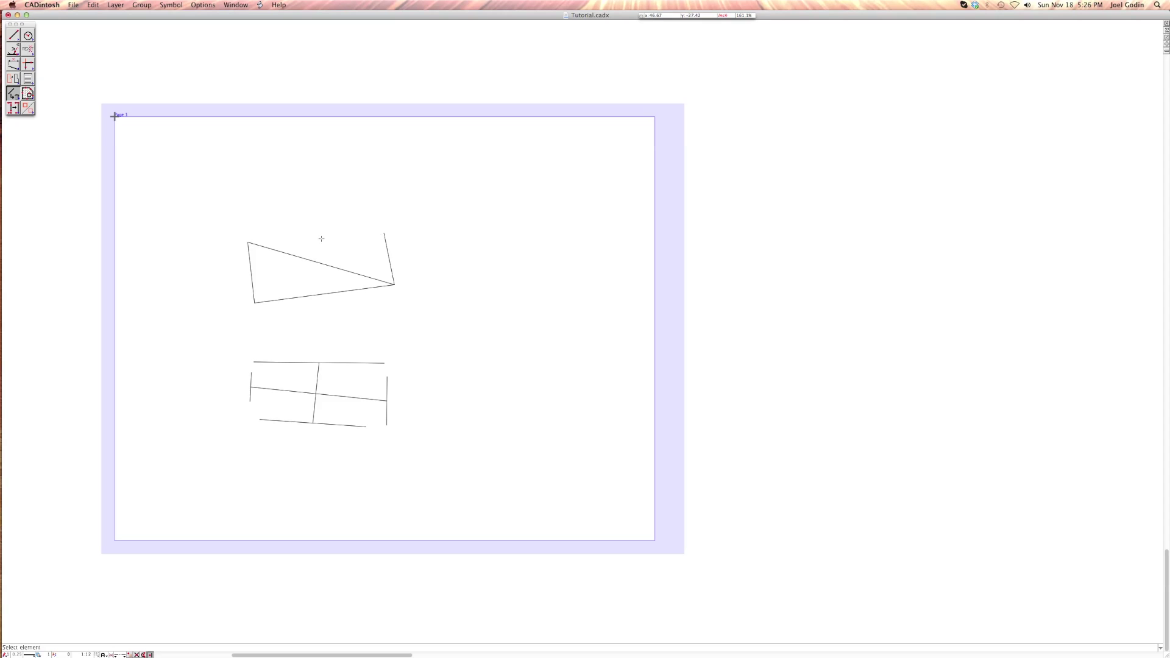
# Delete the upper shape's lower line singly, then remove its remaining lines by enclosing them with the window delete tool.
pyautogui.click(317, 296)
pyautogui.moveTo(13, 95); pyautogui.dragTo(42, 92)
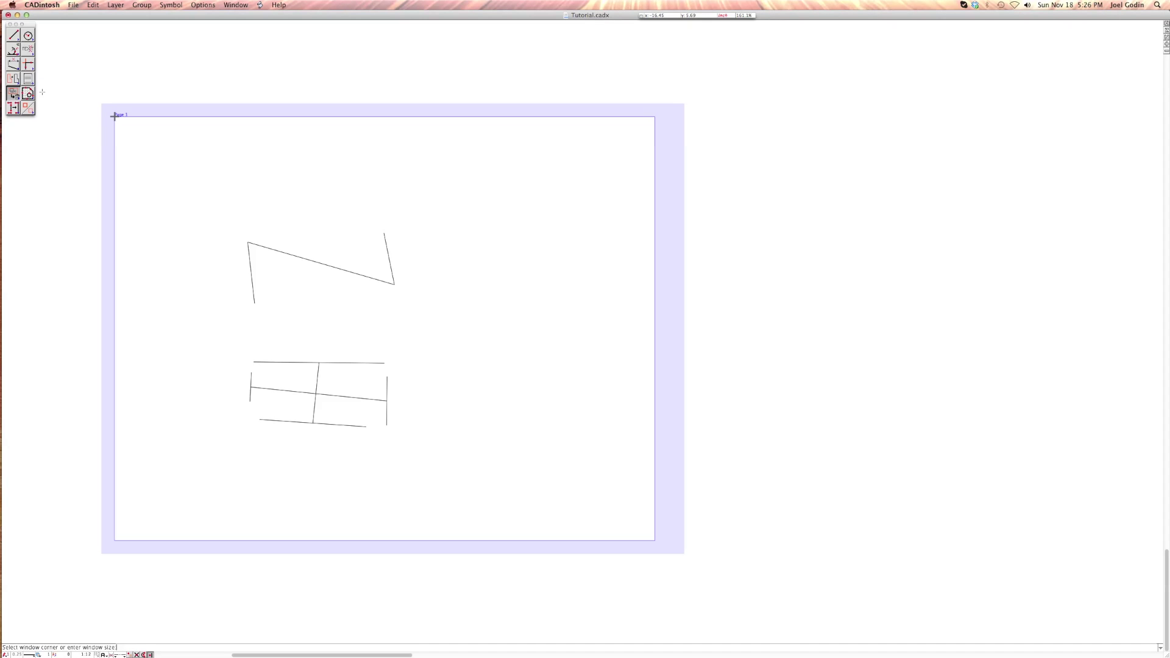
pyautogui.click(241, 227)
pyautogui.click(305, 307)
pyautogui.click(354, 210)
pyautogui.click(422, 299)
# Delete all lines of the lower open rectangle using the window and selection delete tools.
pyautogui.click(28, 107)
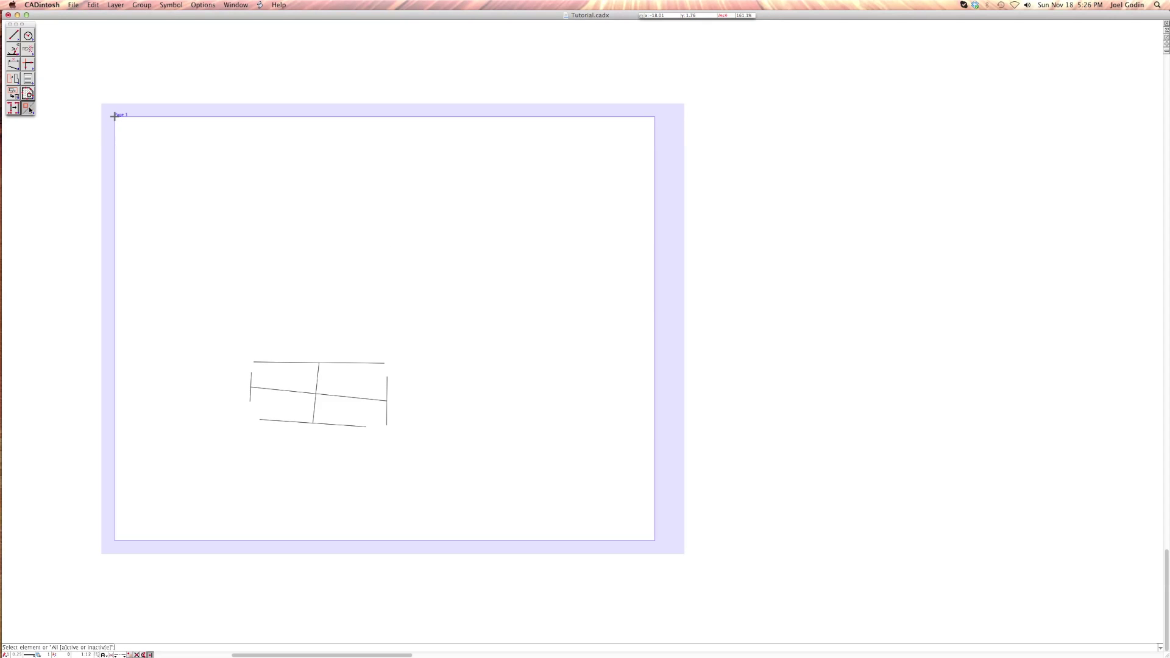
pyautogui.click(300, 362)
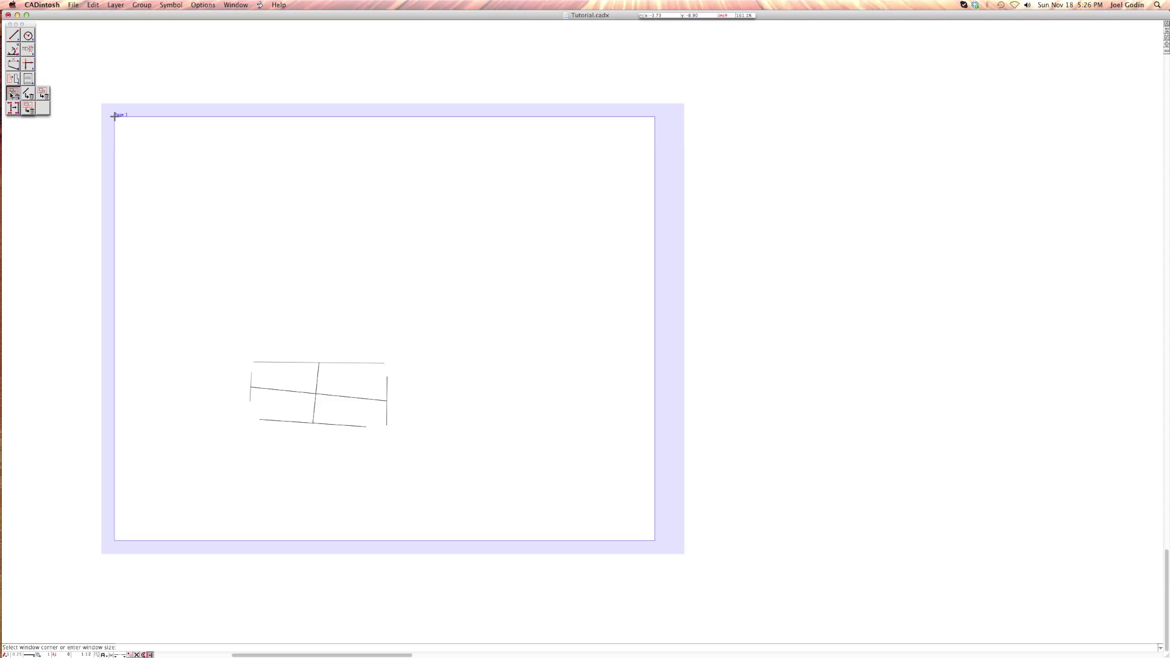
pyautogui.click(28, 108)
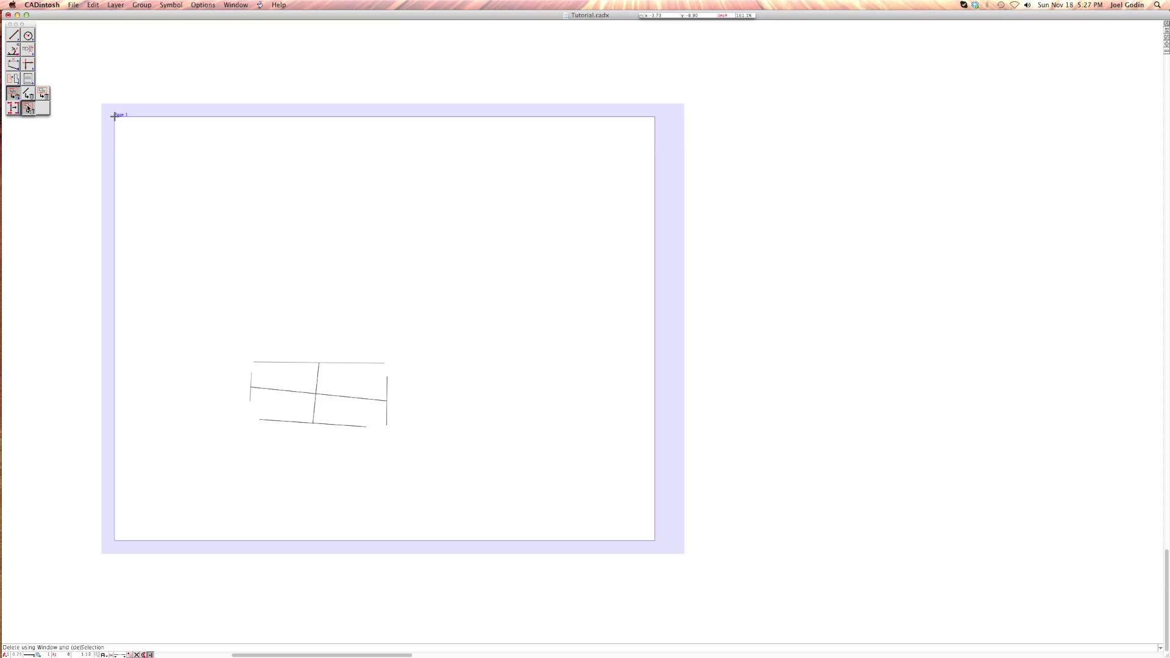
pyautogui.click(29, 109)
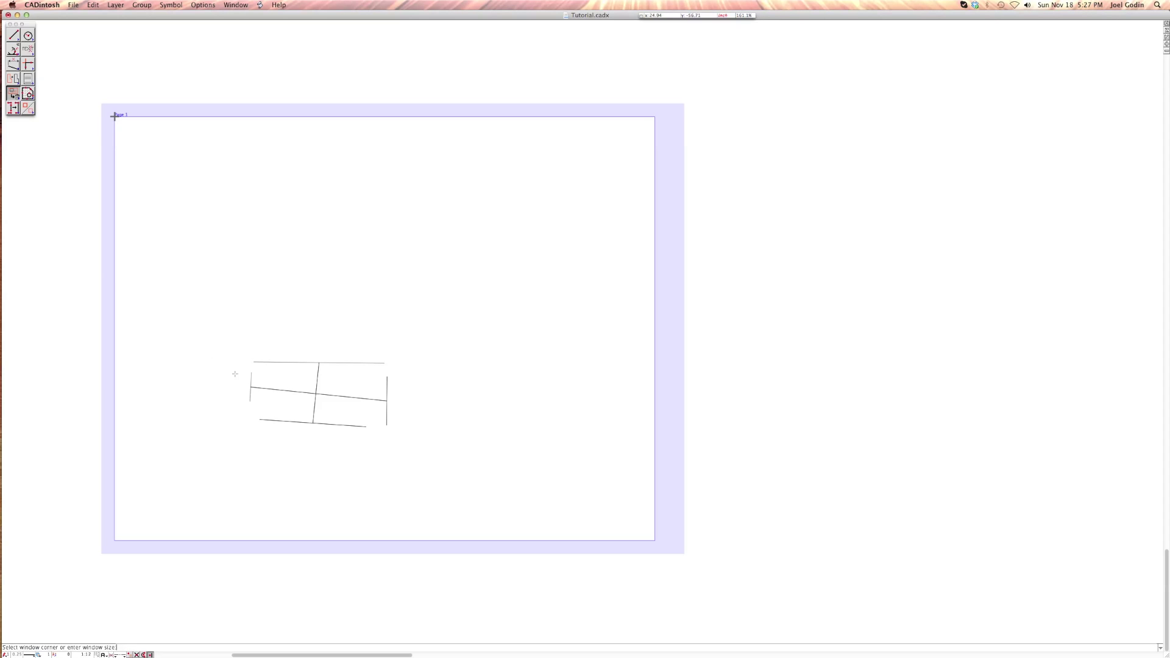
pyautogui.moveTo(233, 327); pyautogui.dragTo(435, 461)
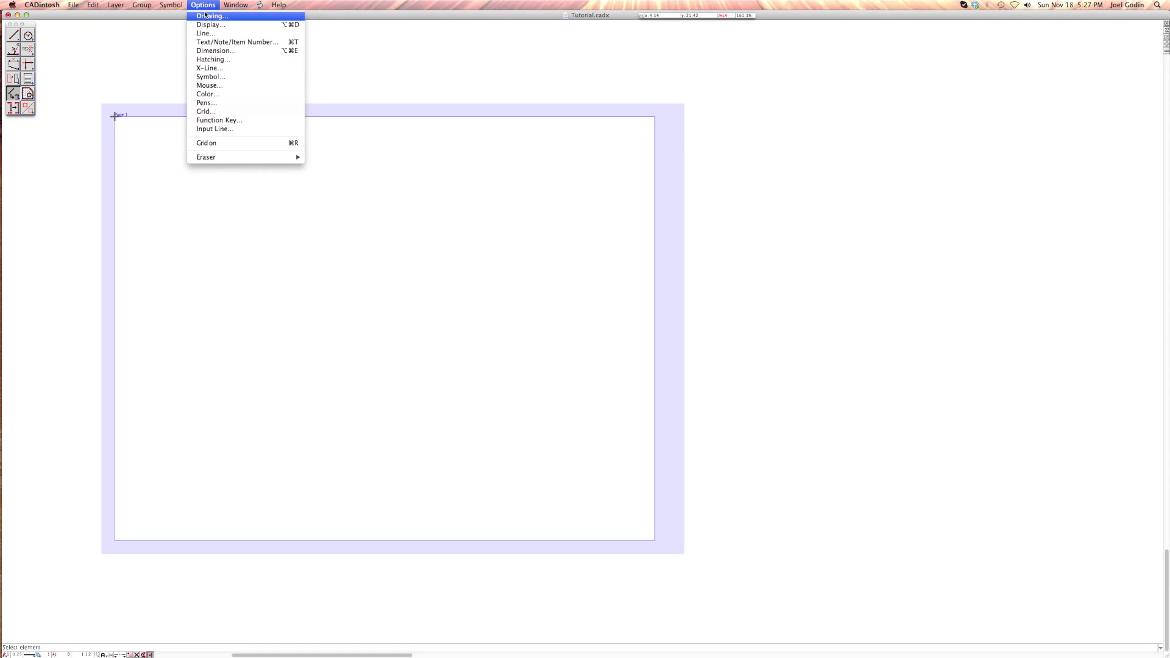
# In the drawing options, set the unit of the complete drawing to inch, the type to Fraction and the precision to 1/32.
pyautogui.click(206, 16)
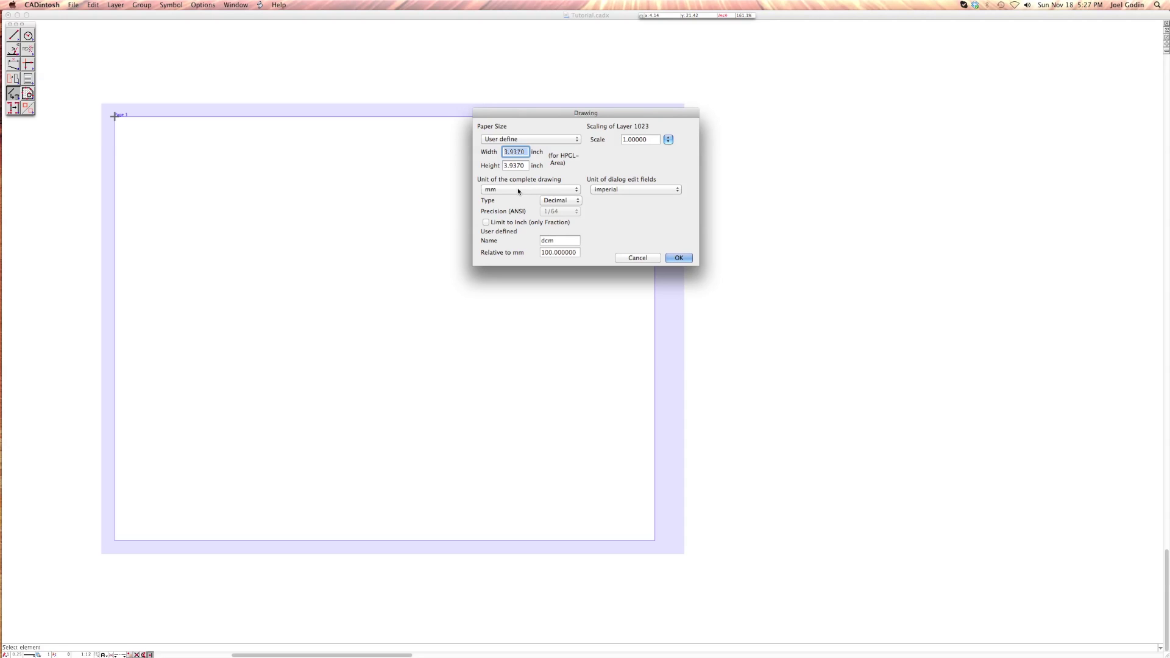
pyautogui.click(576, 189)
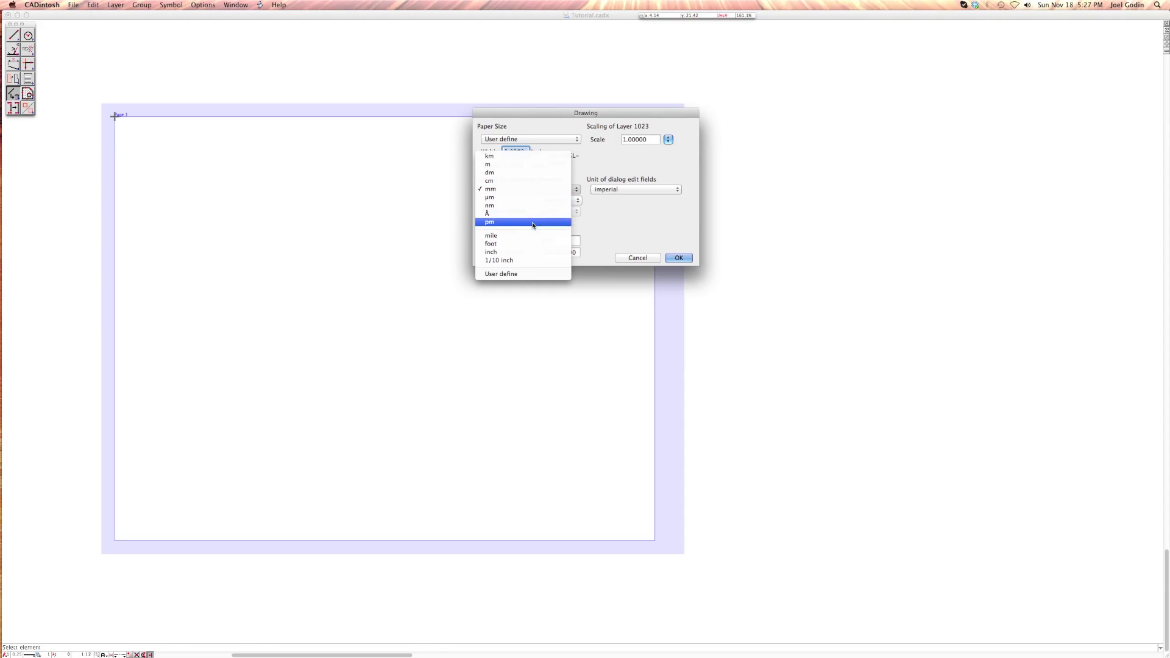
pyautogui.click(499, 252)
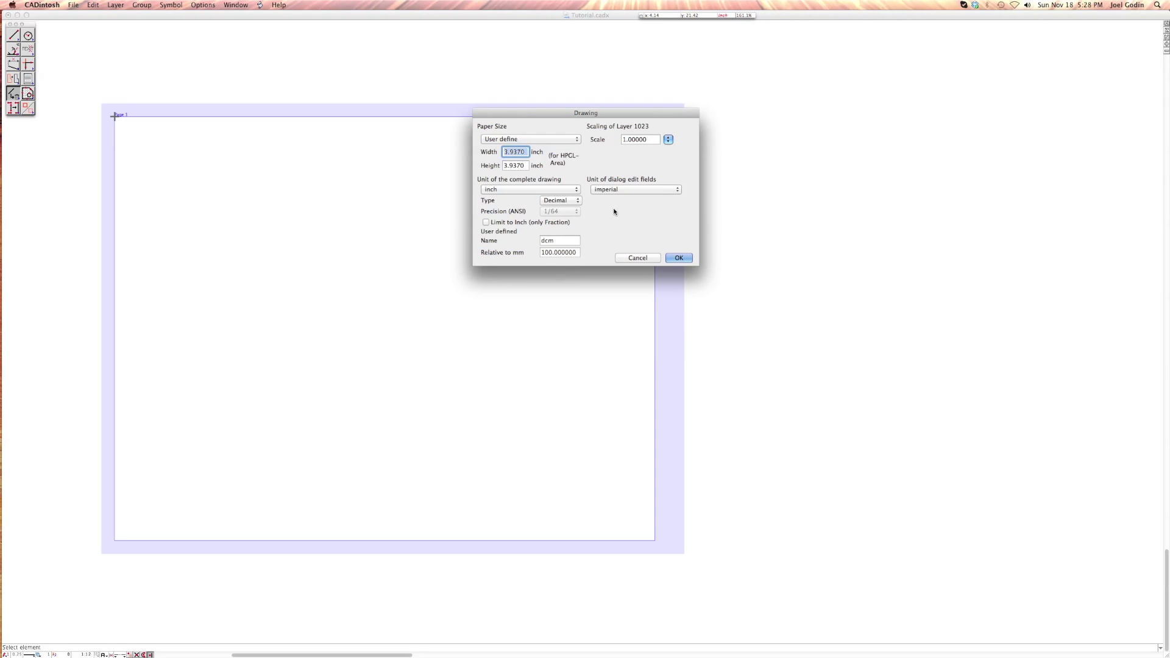
pyautogui.click(569, 201)
pyautogui.click(572, 209)
pyautogui.click(577, 211)
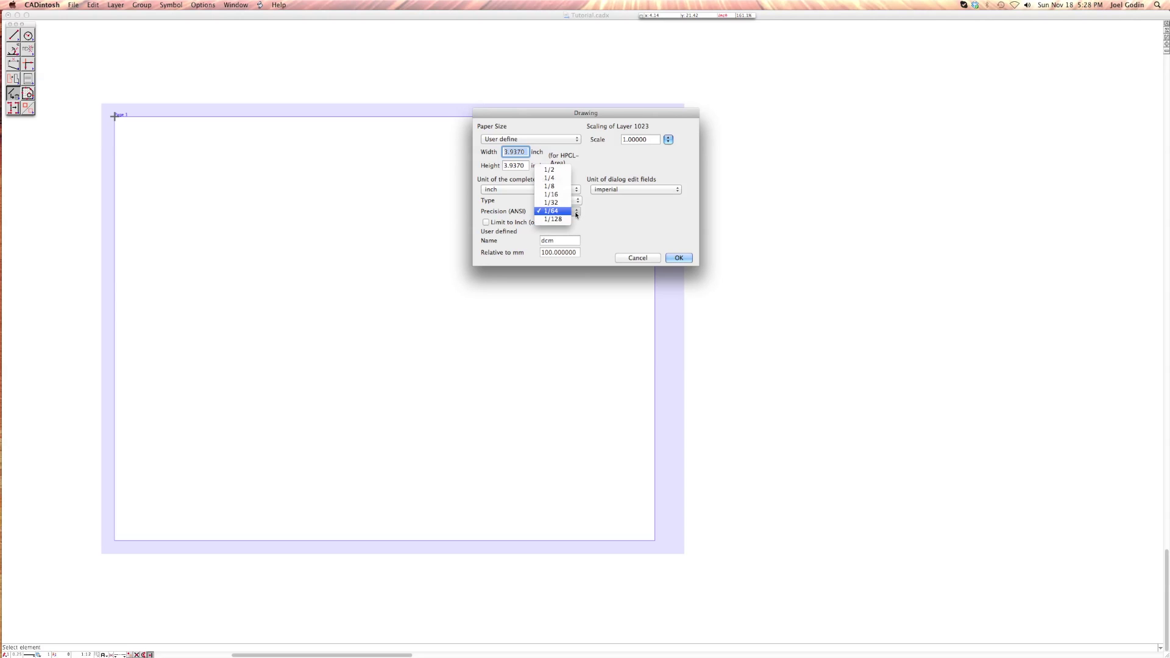
pyautogui.click(565, 202)
# Switch the unit of the complete drawing to mm and the type to Decimal.
pyautogui.click(576, 191)
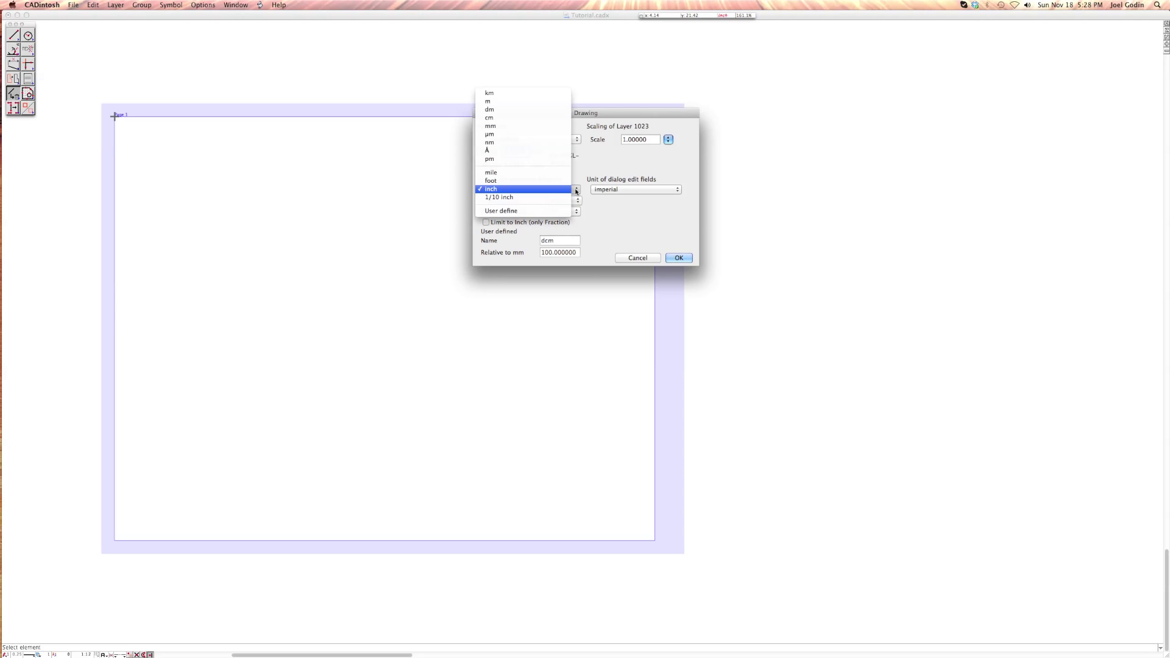
pyautogui.click(564, 189)
pyautogui.click(576, 190)
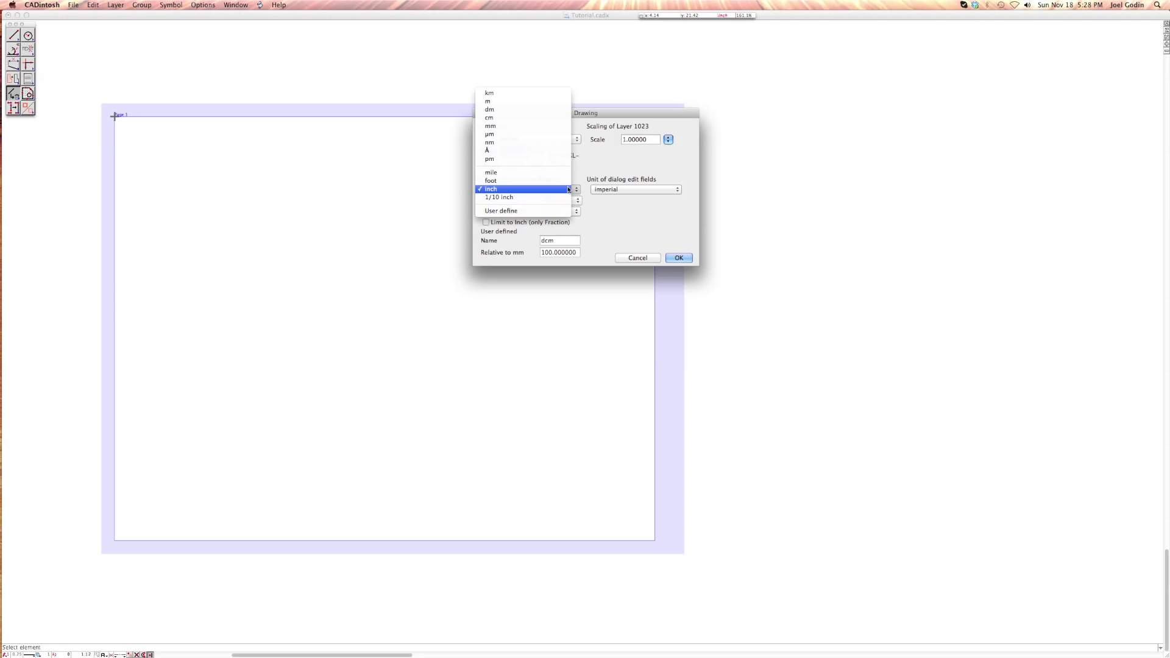
pyautogui.click(544, 126)
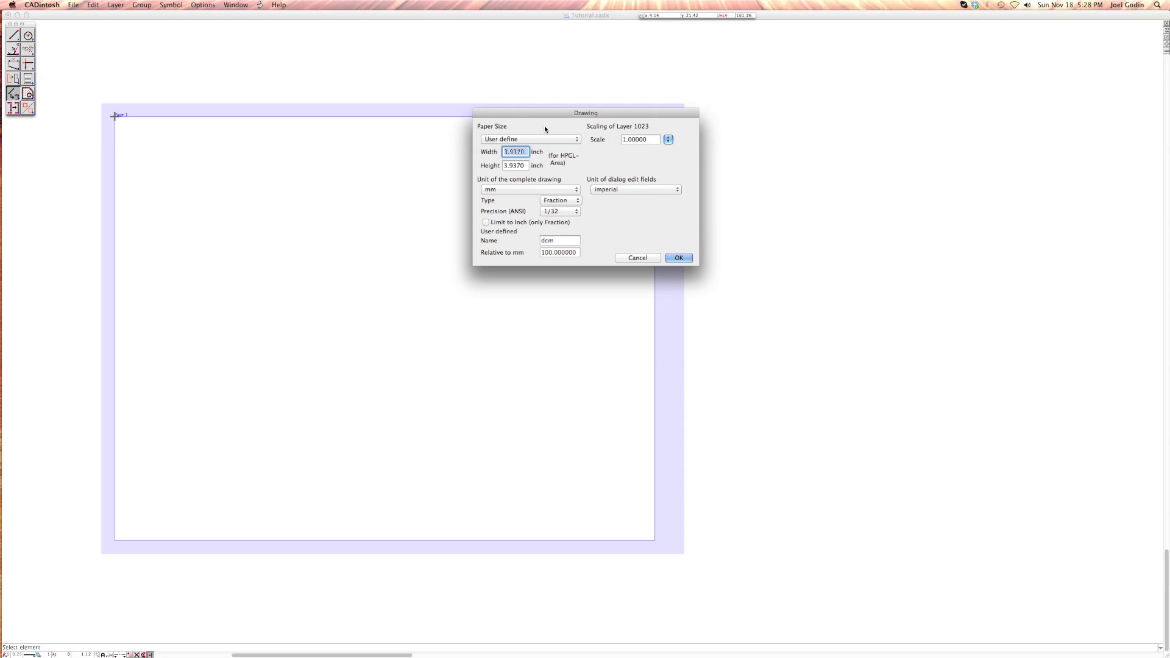
pyautogui.click(573, 200)
pyautogui.click(571, 192)
# Set the complete drawing's unit to inch, limited to inch, with type Fraction and 1/16 precision, and apply the drawing options.
pyautogui.click(532, 194)
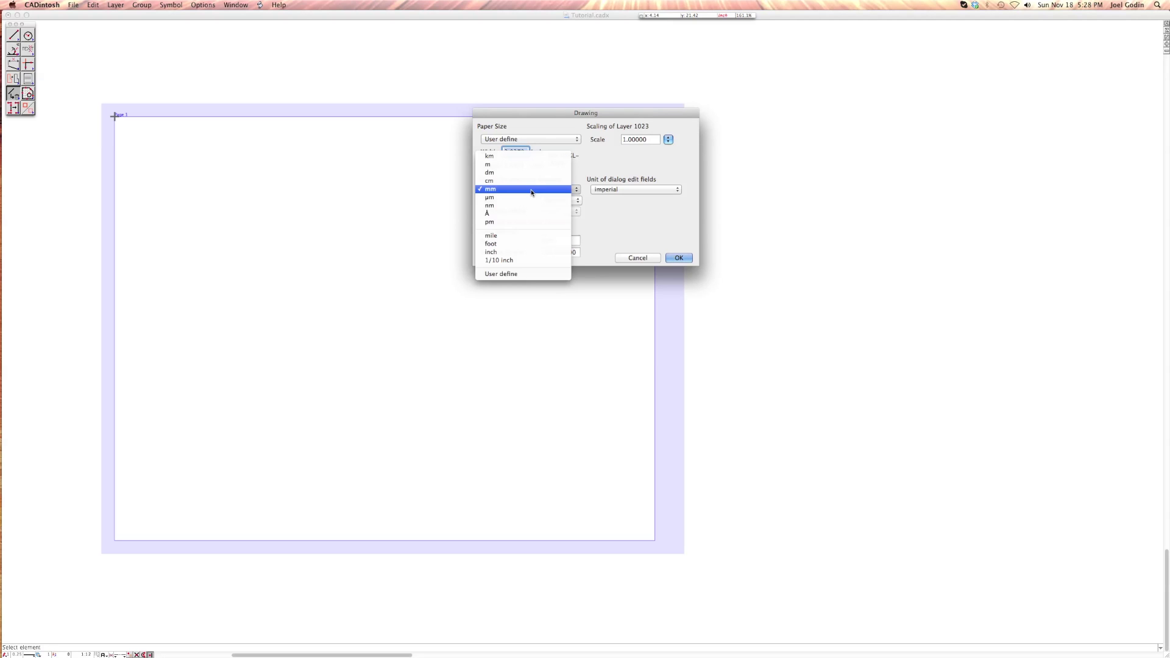
pyautogui.click(510, 253)
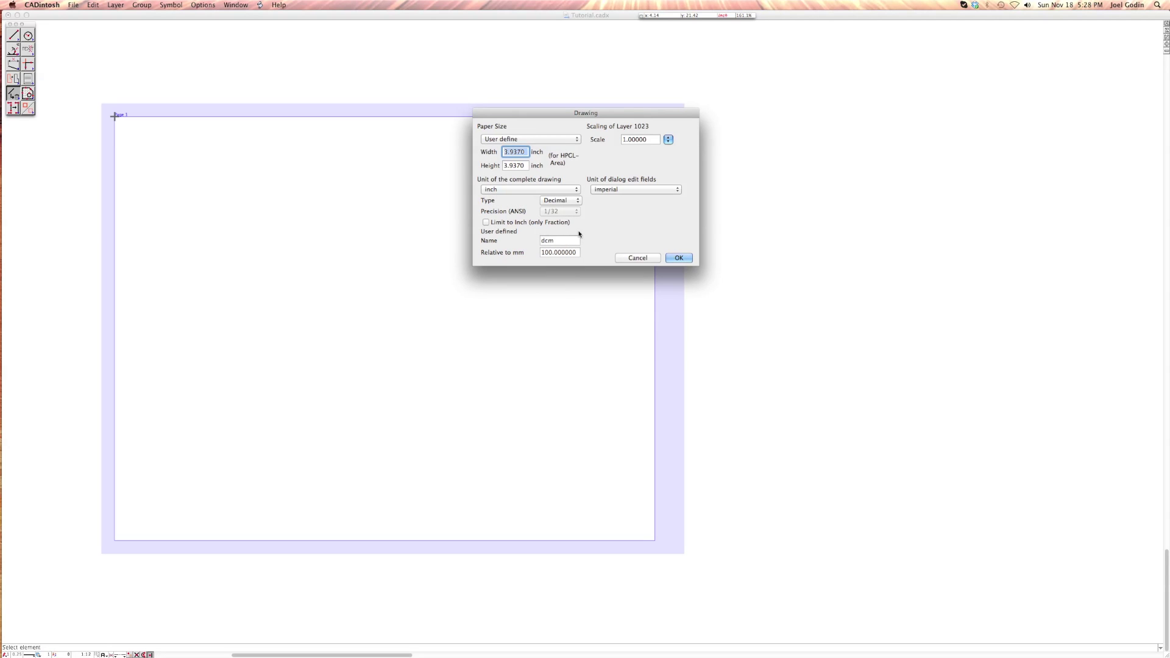
pyautogui.click(486, 223)
pyautogui.click(561, 201)
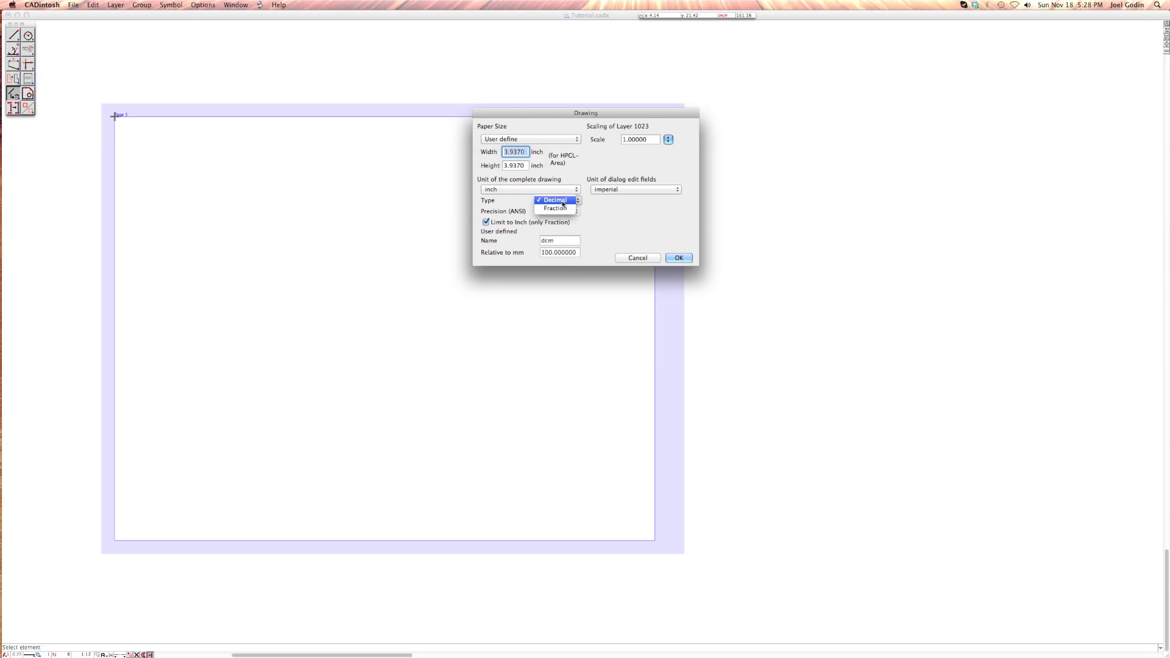
pyautogui.click(563, 208)
pyautogui.click(562, 210)
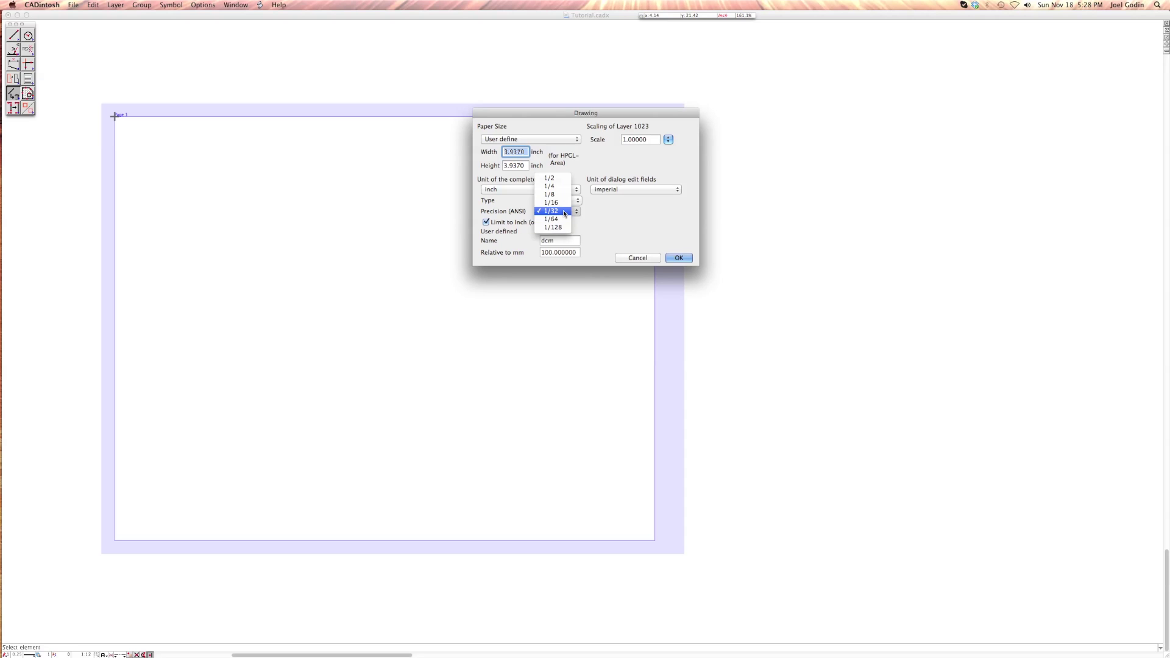
pyautogui.click(562, 203)
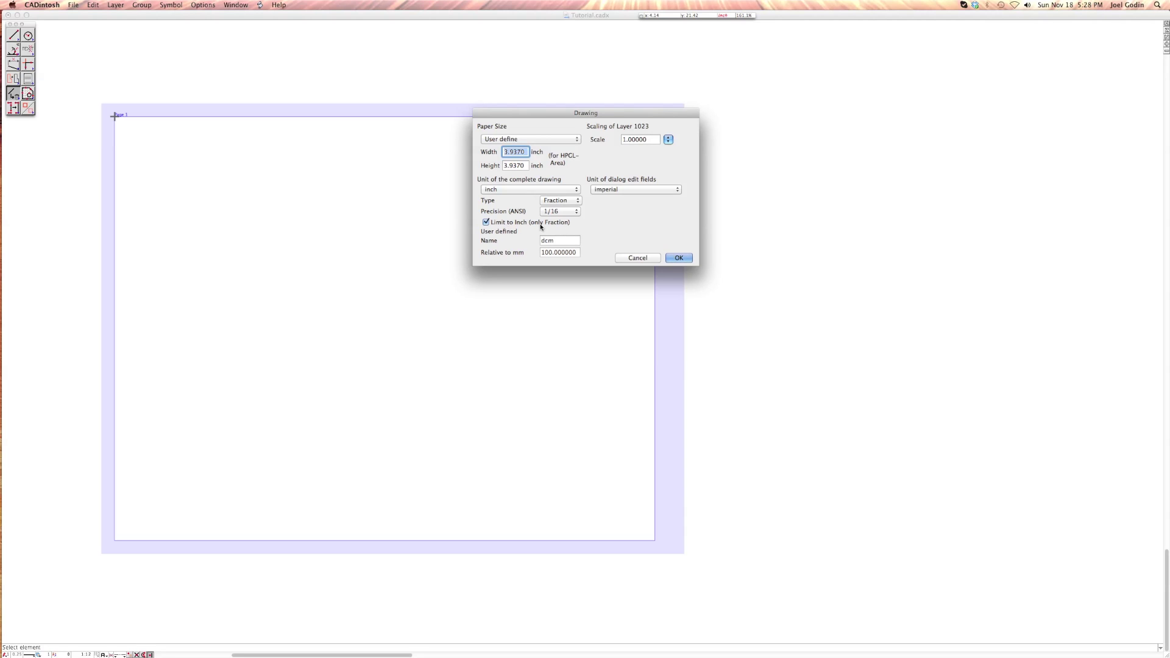
pyautogui.click(668, 256)
# Review the display options, including the miscellaneous ones, and the line marker size options.
pyautogui.click(193, 5)
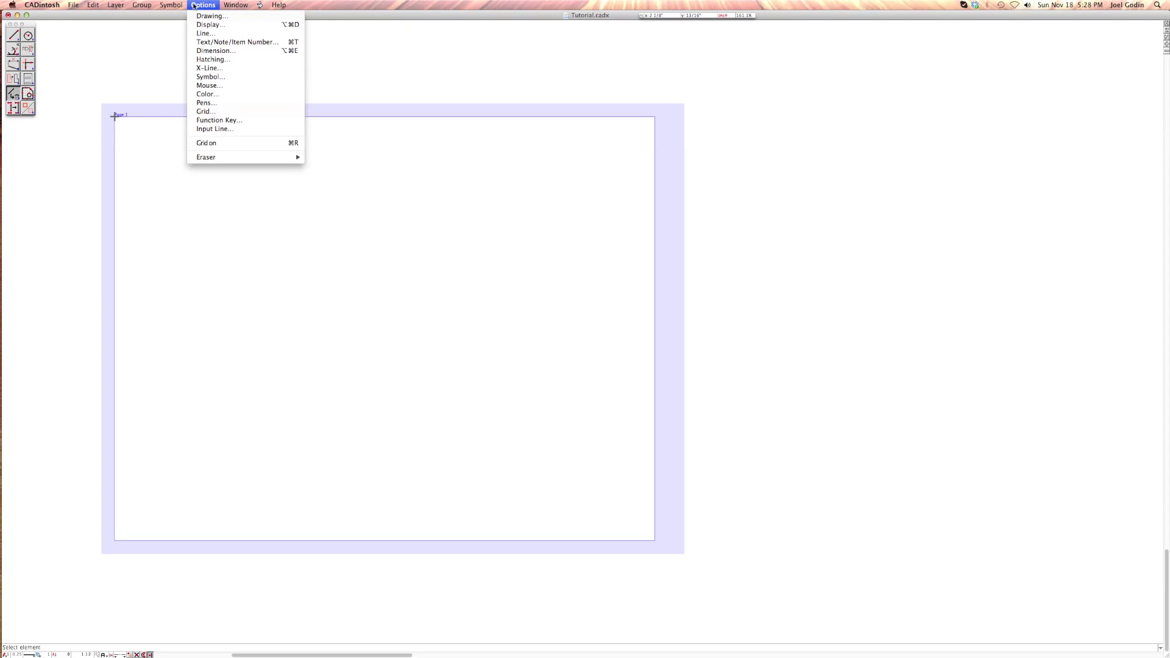
pyautogui.click(207, 26)
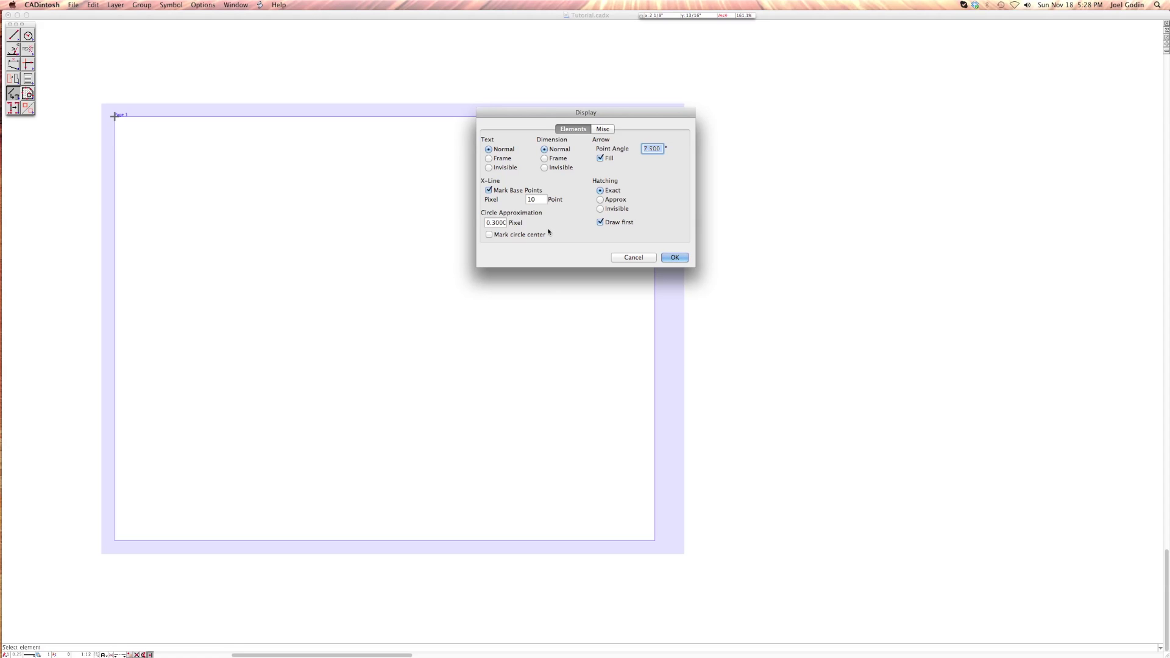
pyautogui.click(603, 130)
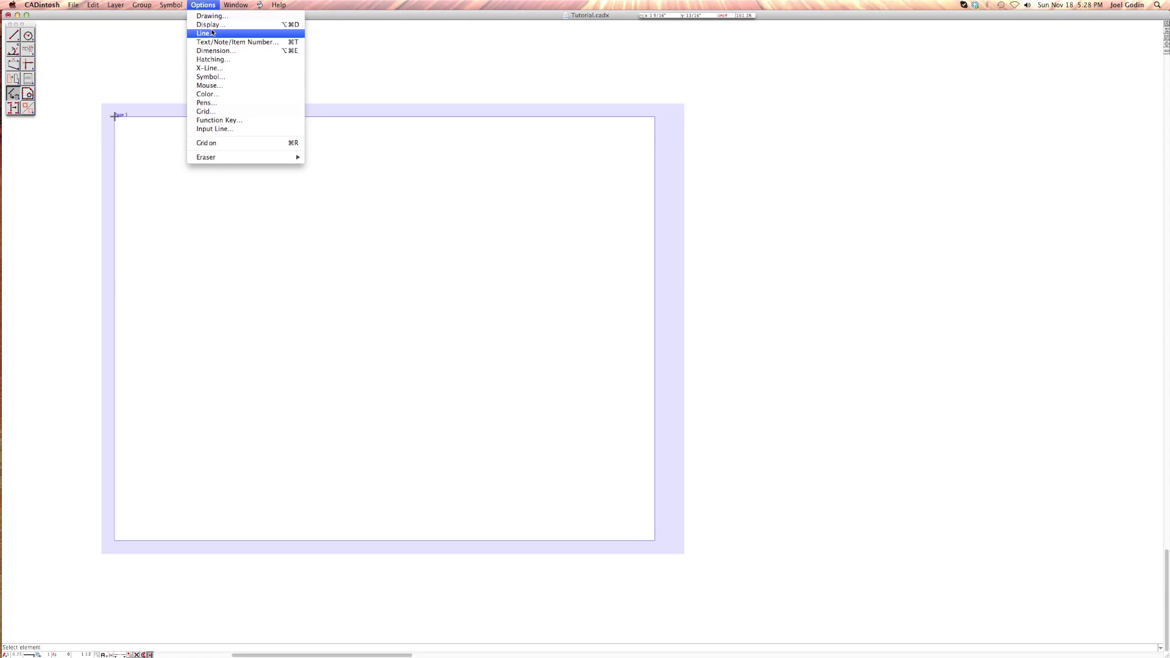
pyautogui.click(206, 33)
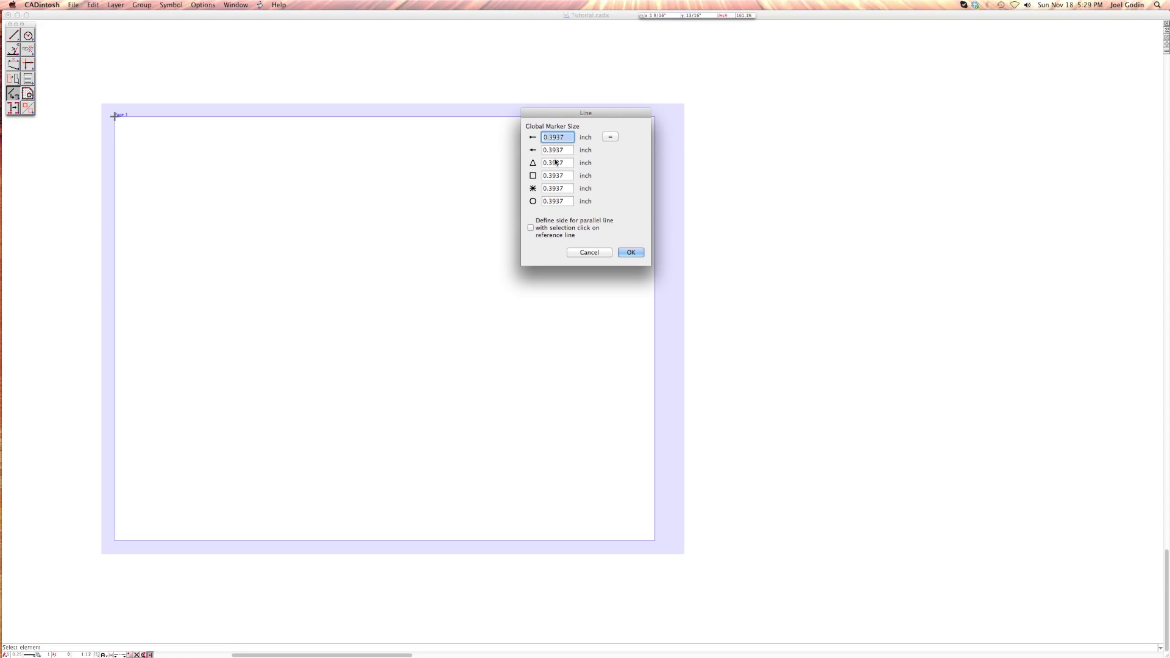
pyautogui.click(589, 252)
# Review the text, note and item number options, including the available fonts and note types, and cancel the dialog.
pyautogui.click(203, 5)
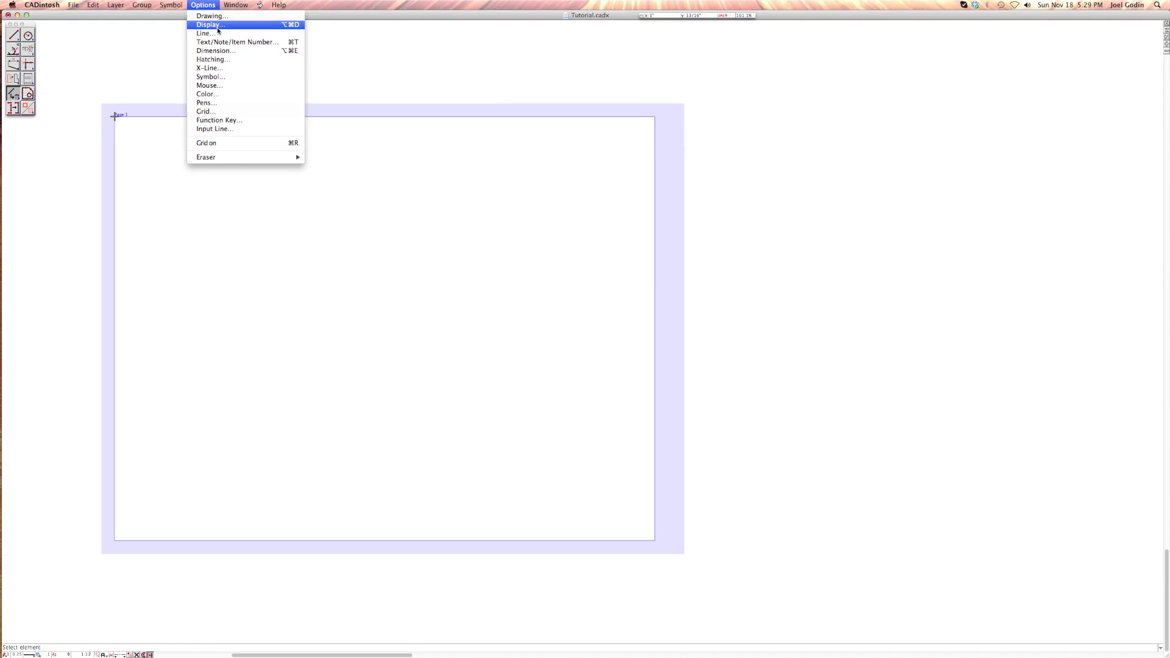
pyautogui.click(235, 41)
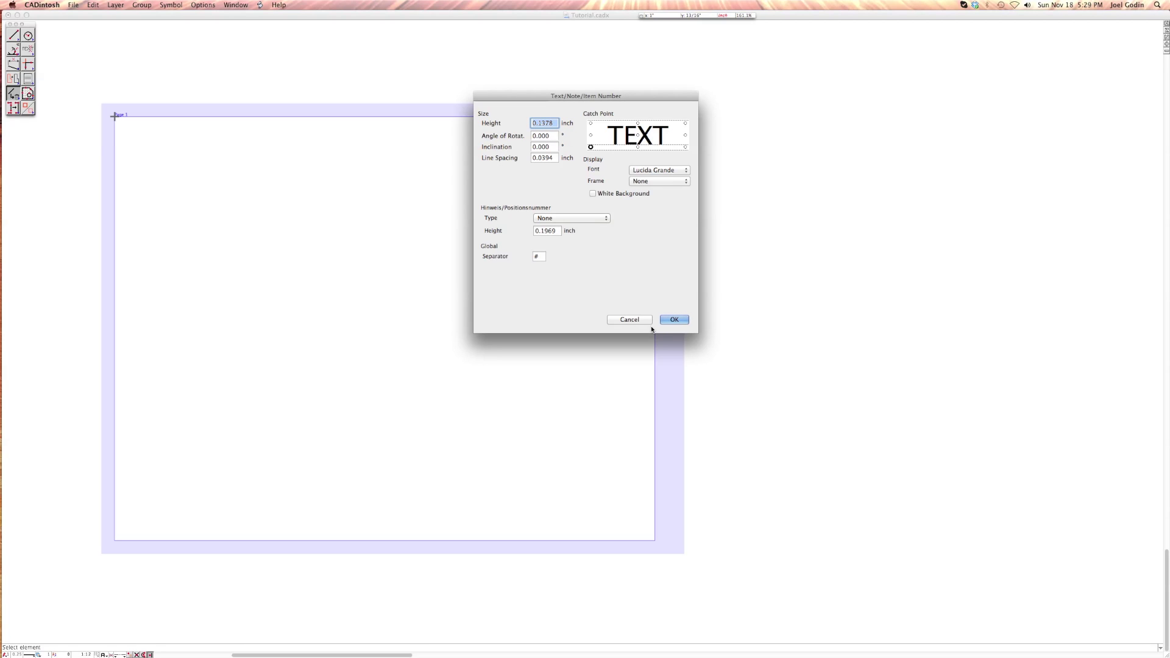
pyautogui.click(664, 172)
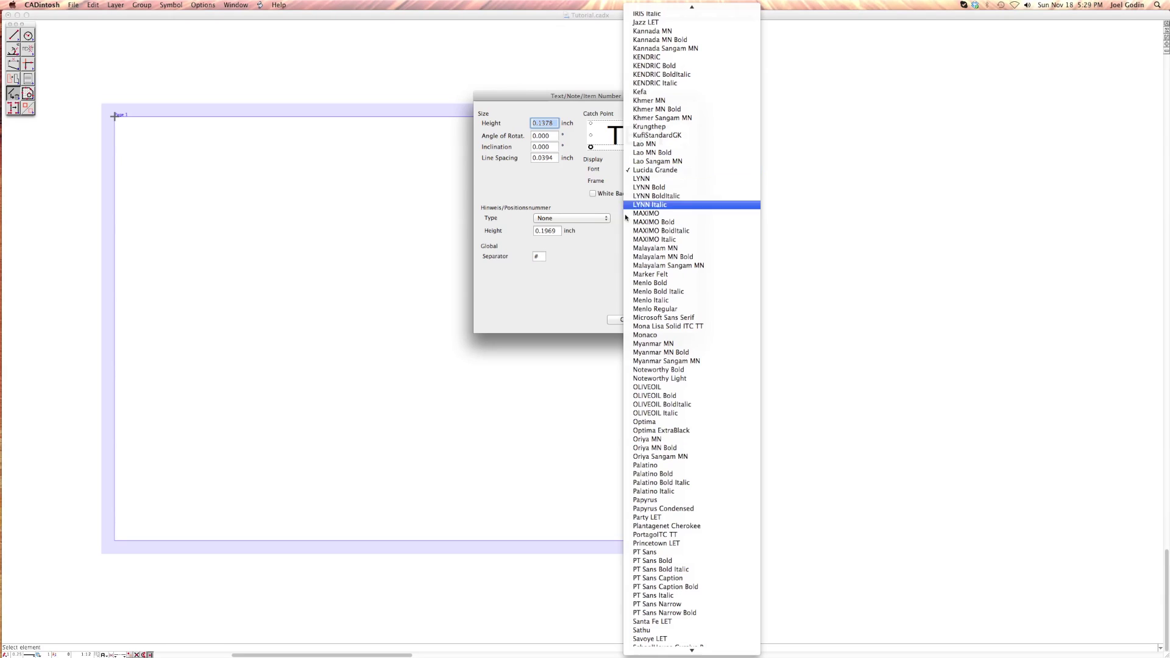
pyautogui.click(609, 244)
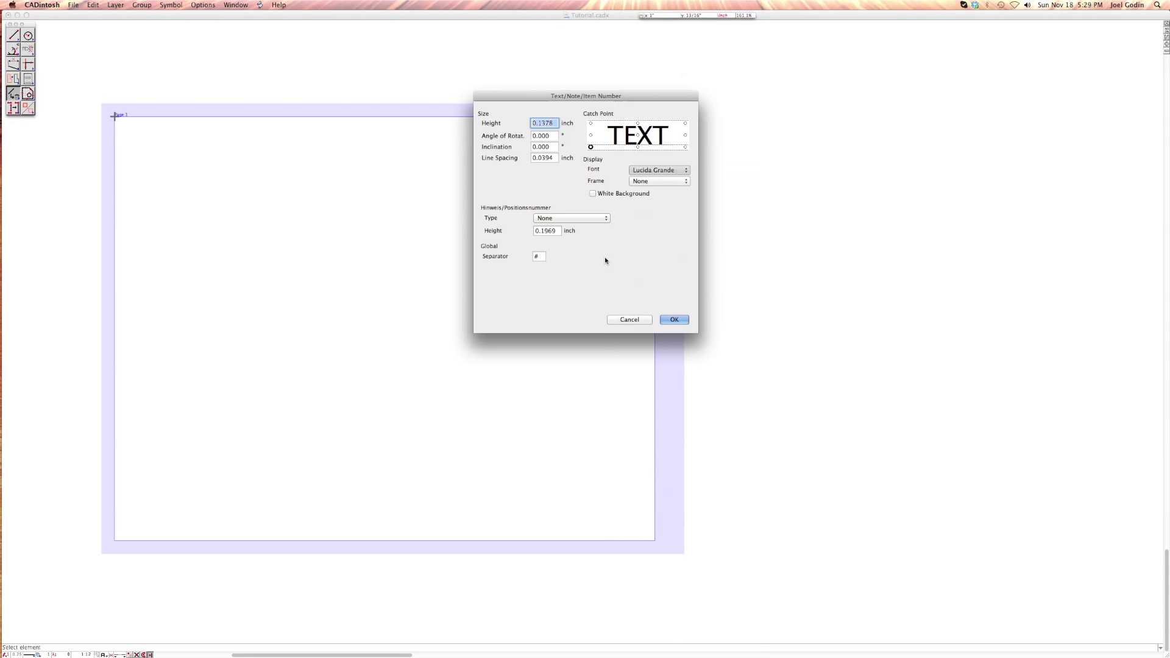
pyautogui.click(585, 221)
pyautogui.click(647, 227)
pyautogui.click(551, 218)
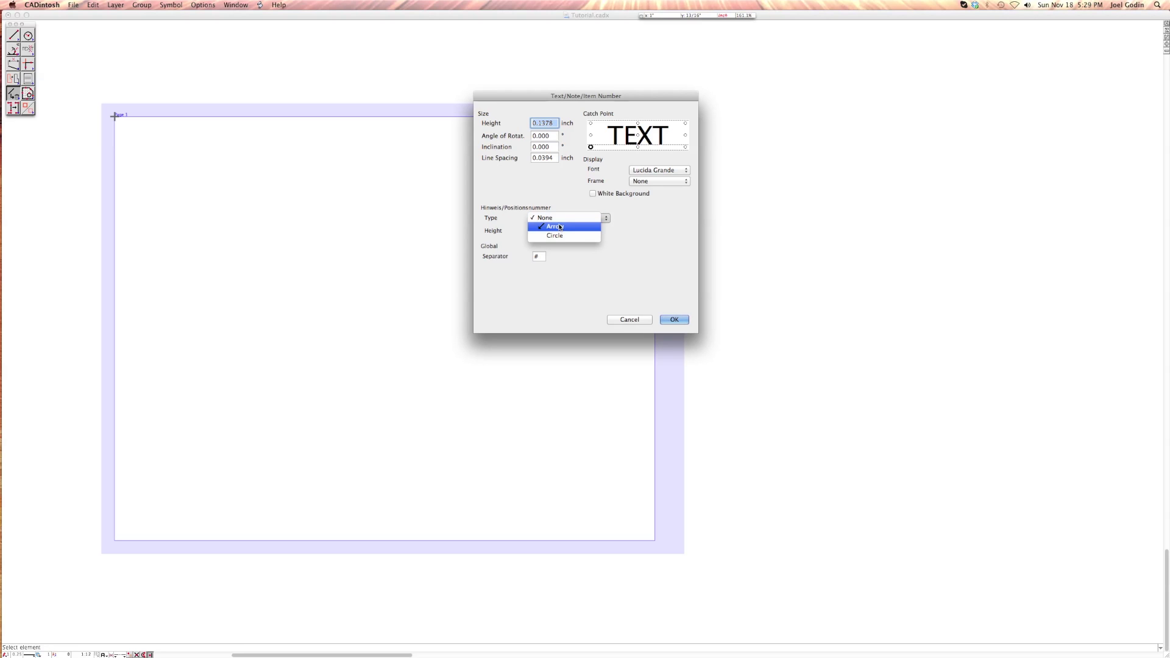
pyautogui.click(512, 217)
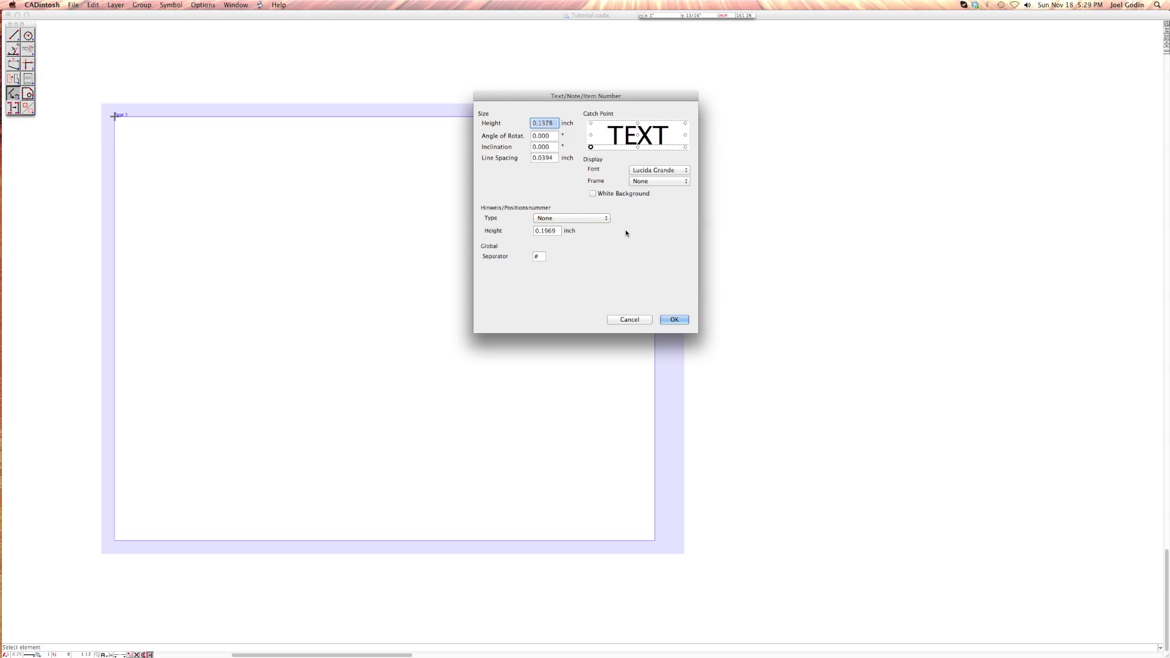
pyautogui.click(629, 319)
# Review the individual and global dimension options, and set the type for created dimensions to Fraction with 1/16 precision.
pyautogui.click(201, 6)
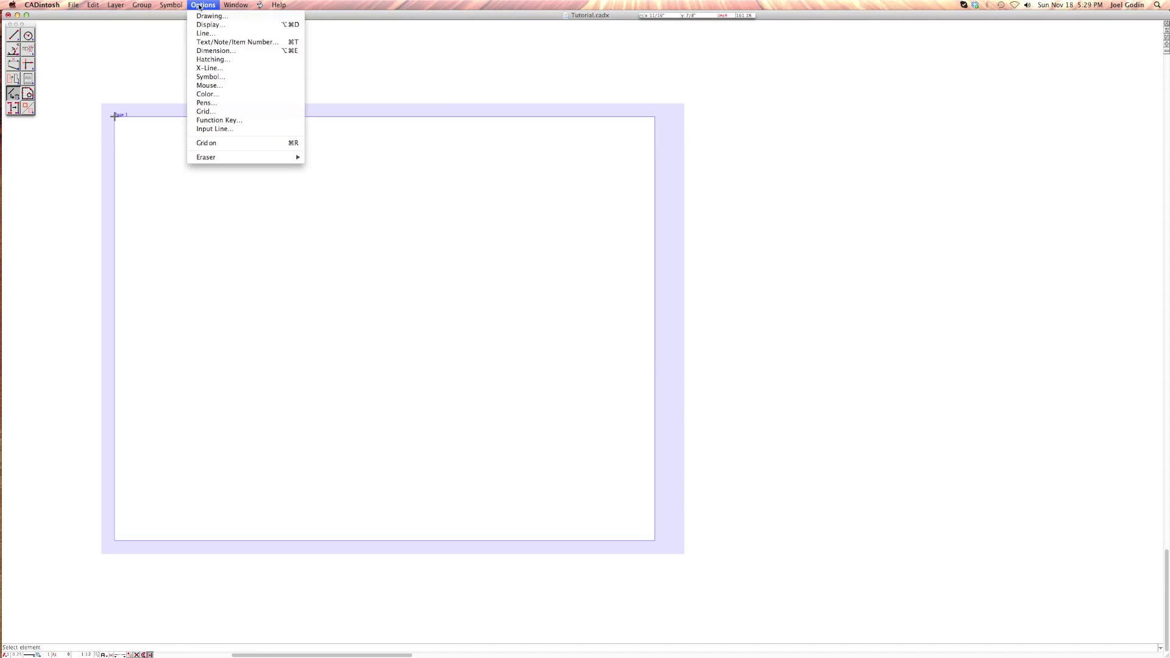
pyautogui.click(220, 51)
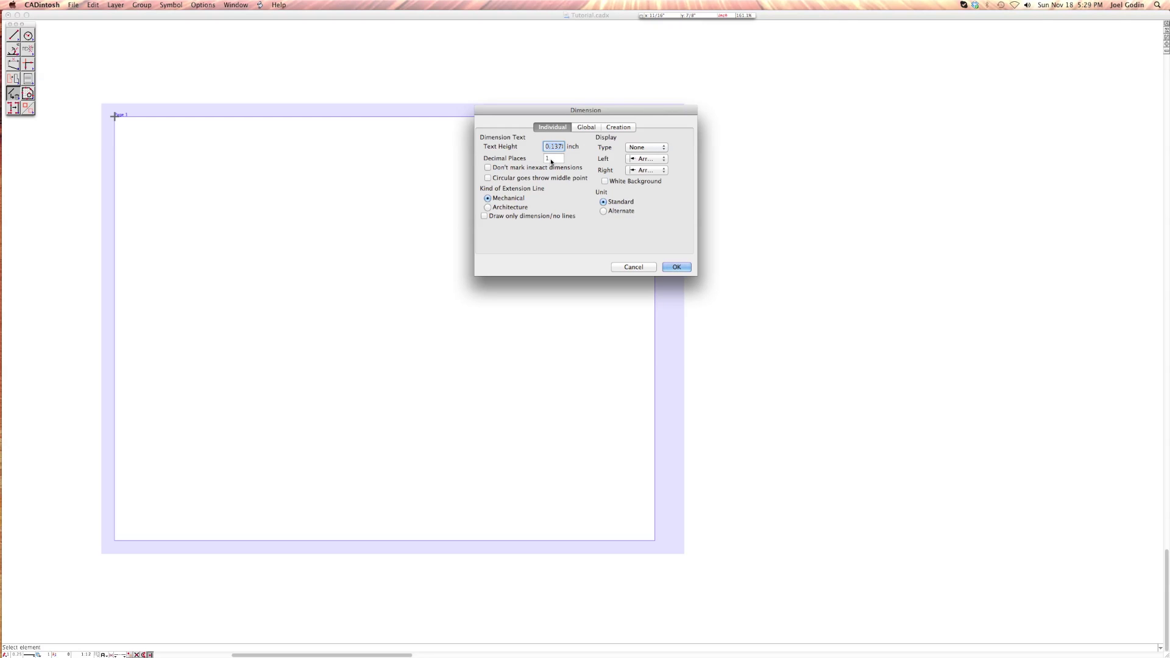
pyautogui.click(585, 128)
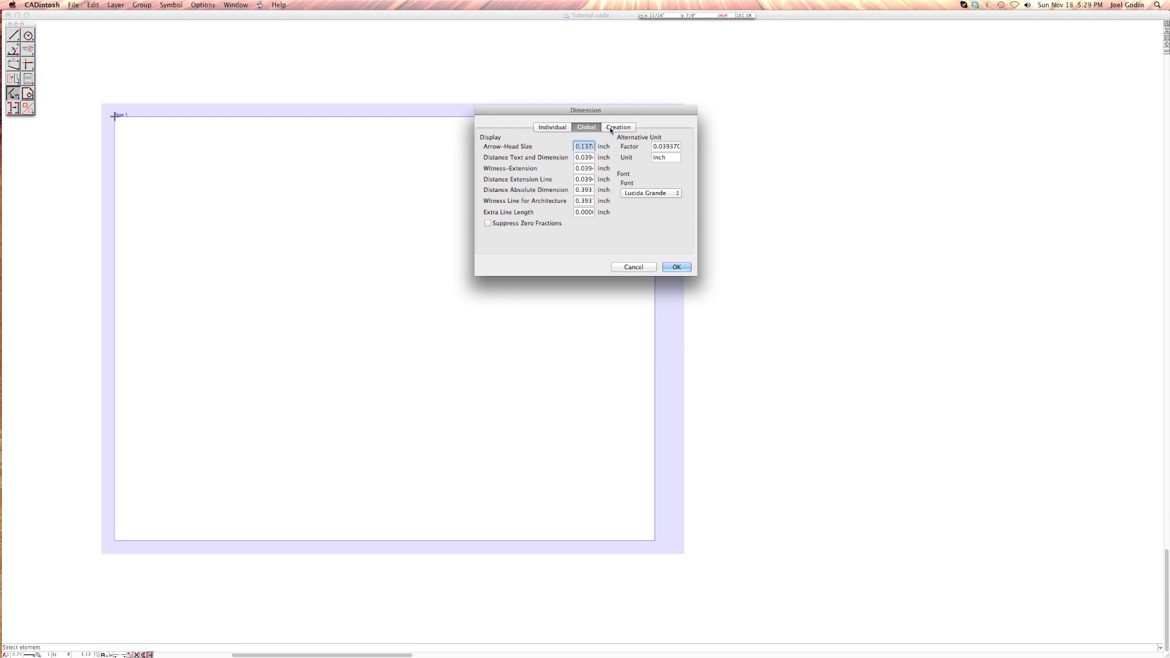
pyautogui.click(610, 130)
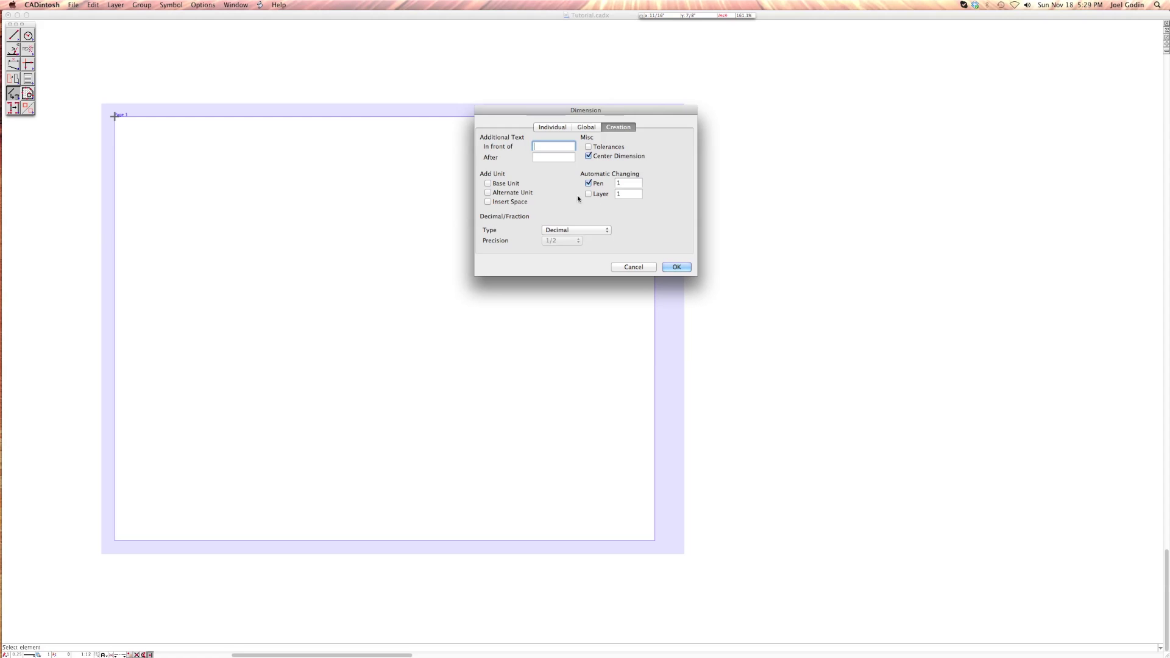
pyautogui.click(571, 231)
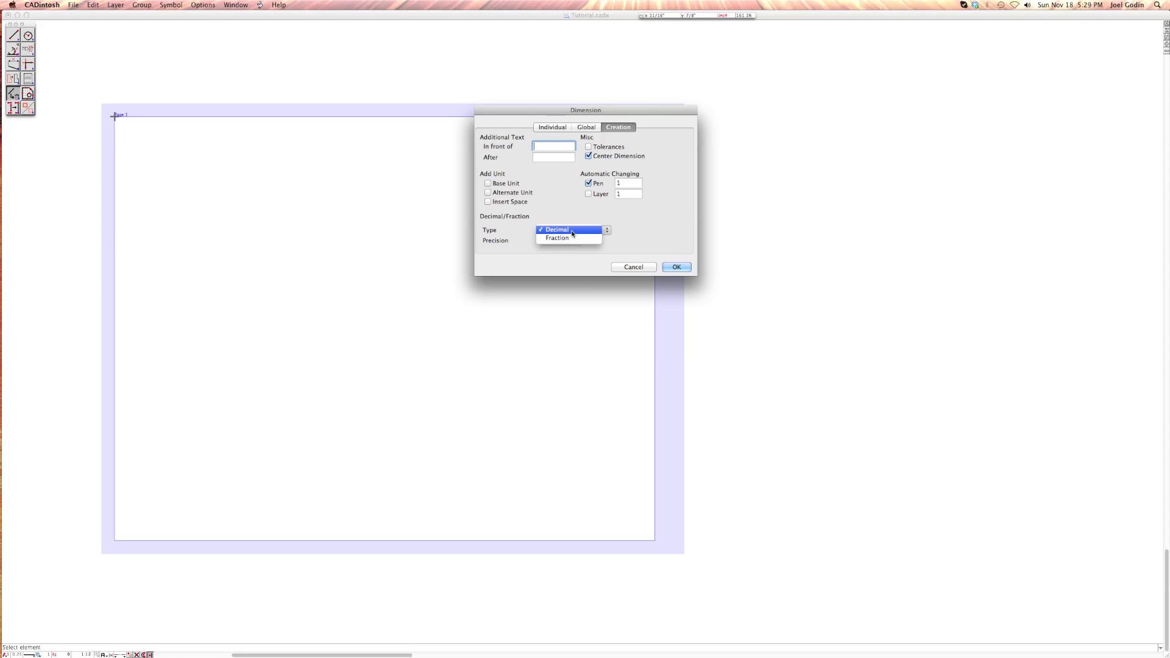
pyautogui.click(596, 245)
pyautogui.click(570, 241)
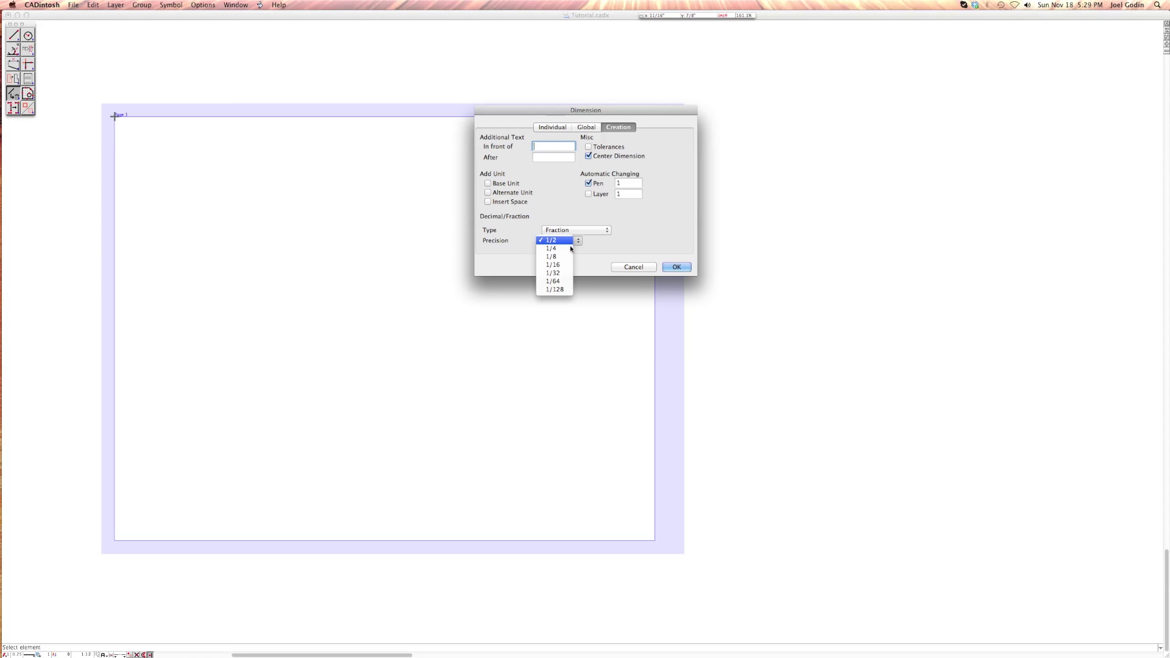
pyautogui.click(563, 266)
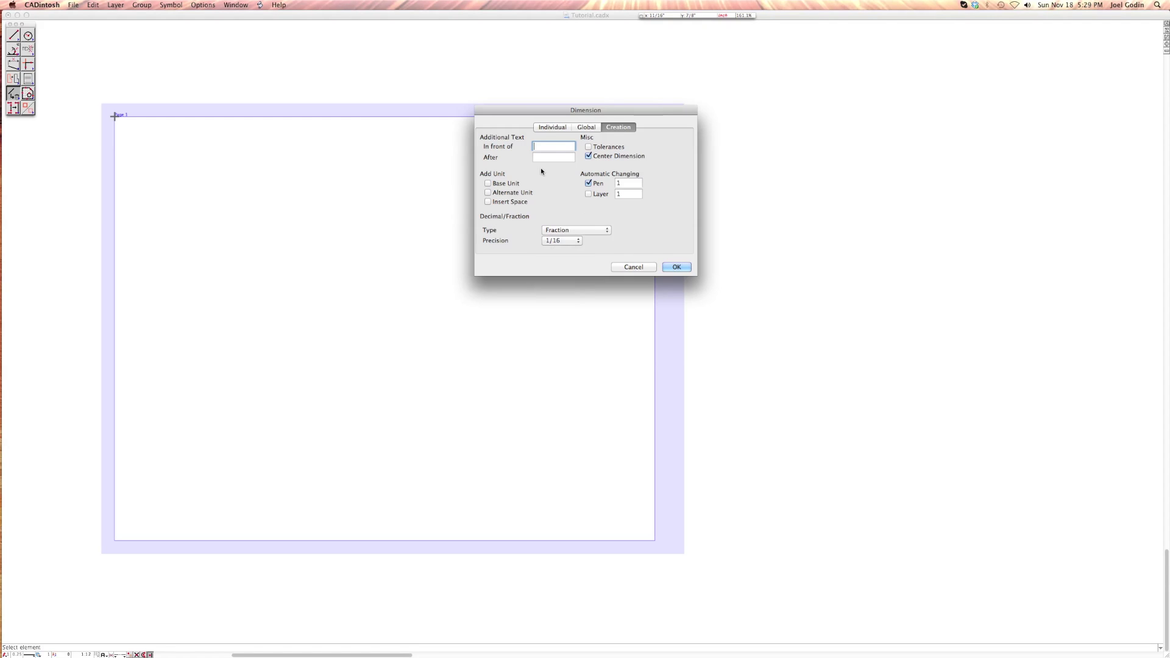
# Review the individual dimension options and the hatching setting for approximation of circles, and cancel the hatching dialog.
pyautogui.click(555, 128)
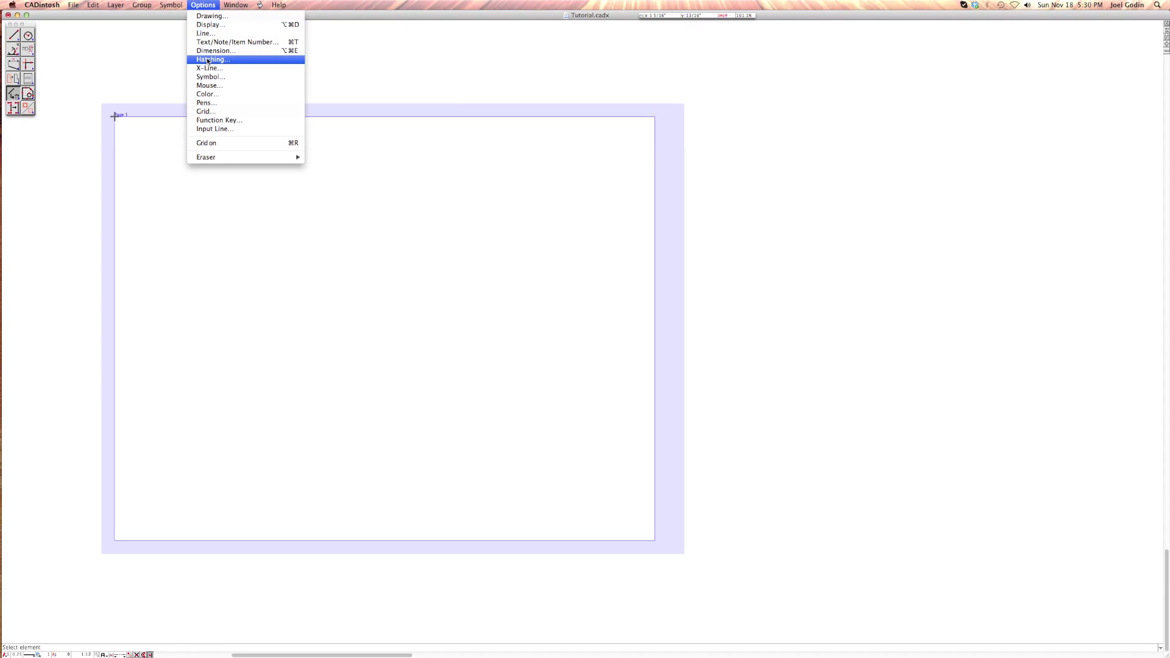
pyautogui.click(207, 61)
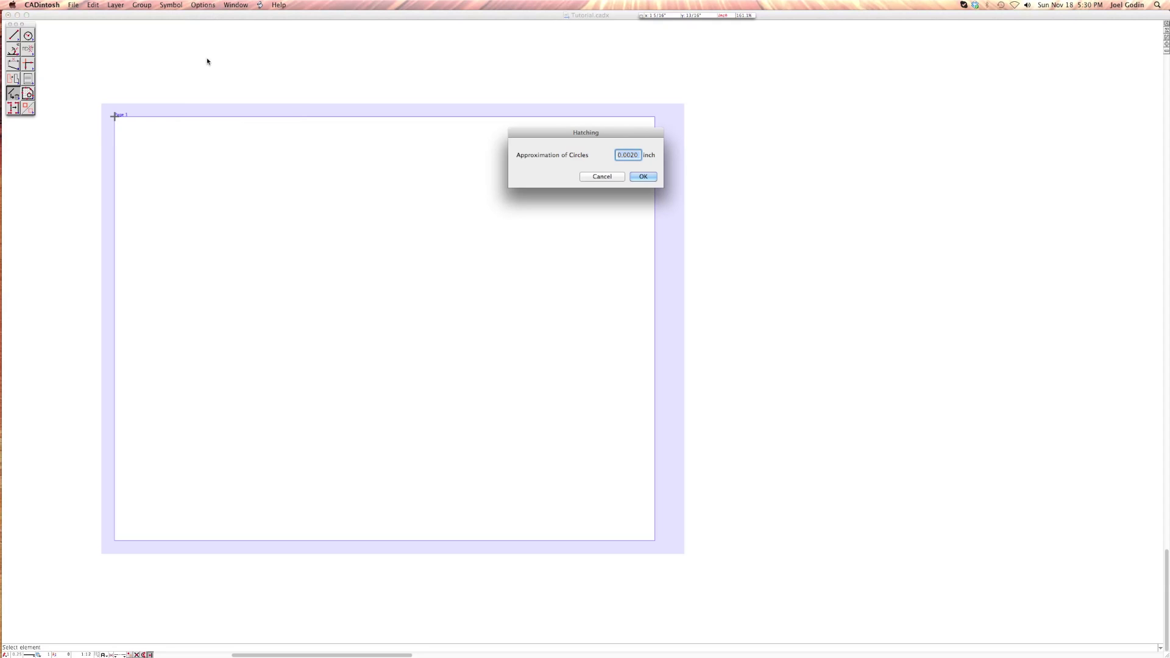
pyautogui.click(602, 176)
# Turn the grid on and draw a diamond from four separate lines between grid points, two grid squares wide and high, inside Page 1.
pyautogui.click(205, 5)
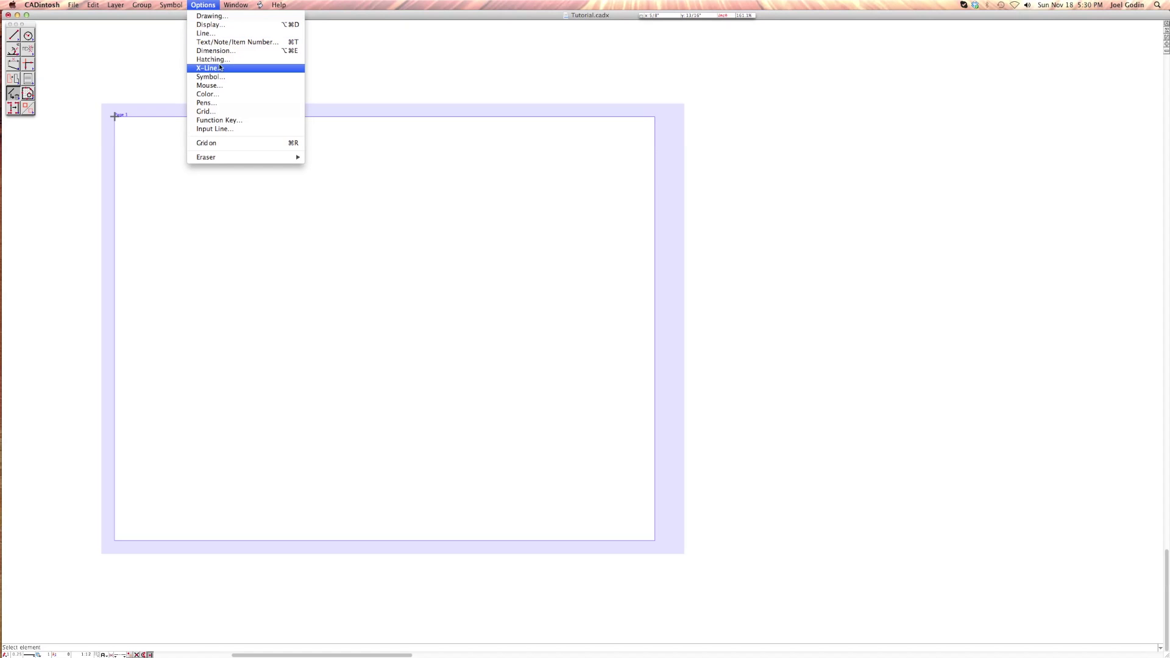
pyautogui.click(225, 144)
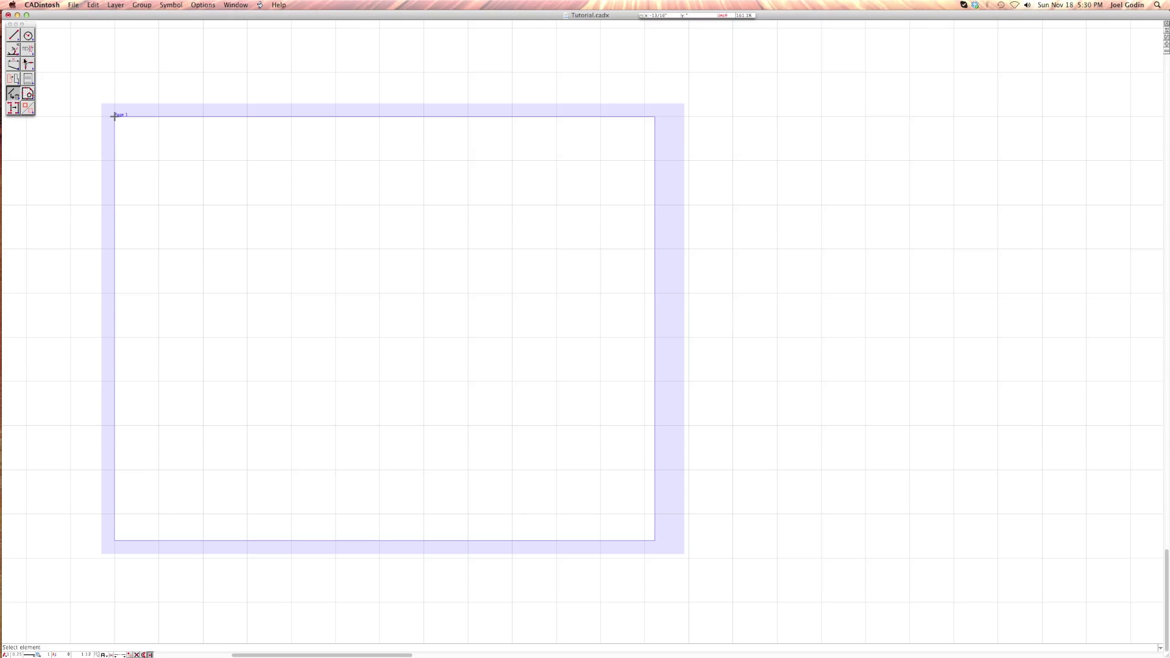
pyautogui.press('l')
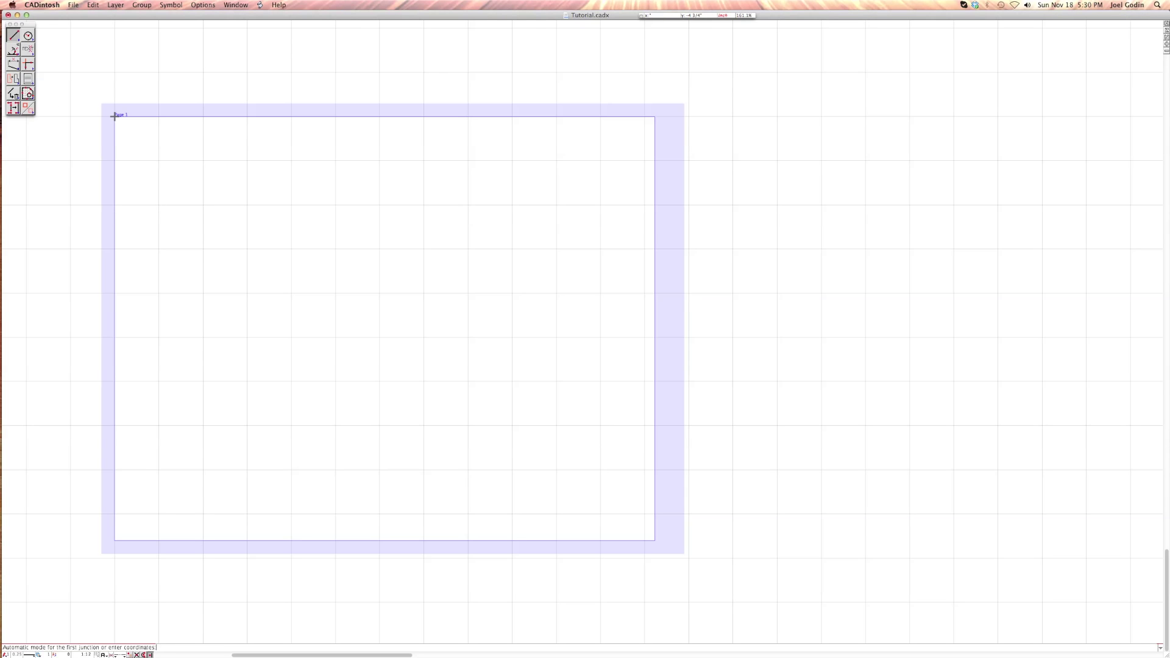
pyautogui.press('l')
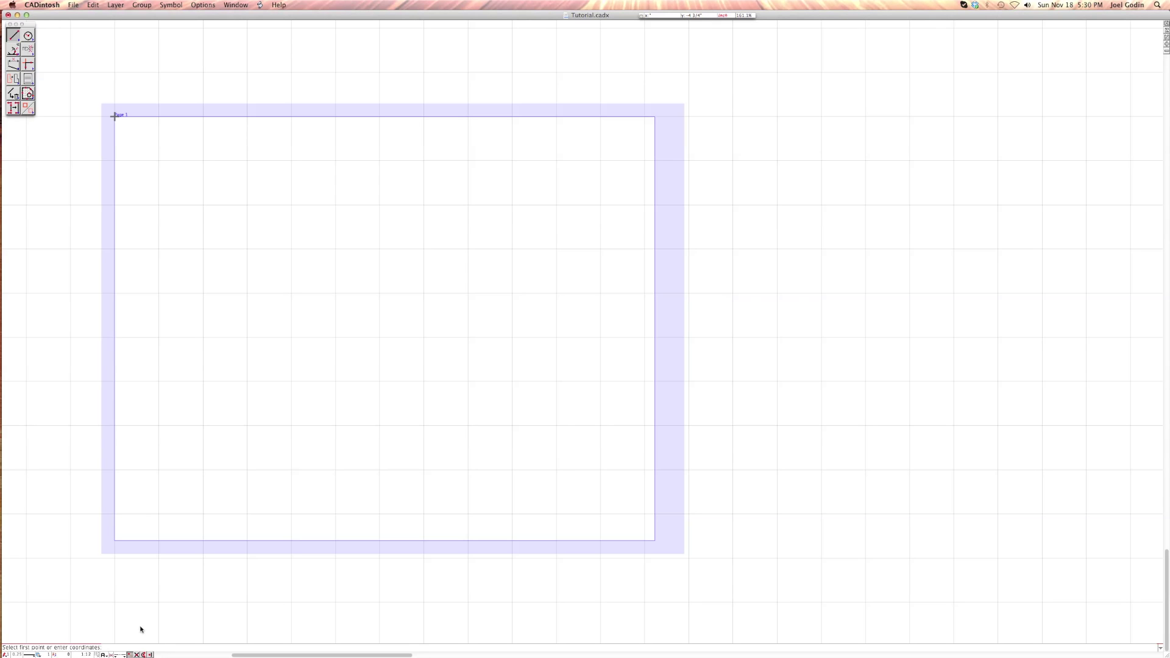
pyautogui.click(183, 311)
pyautogui.click(248, 338)
pyautogui.click(292, 294)
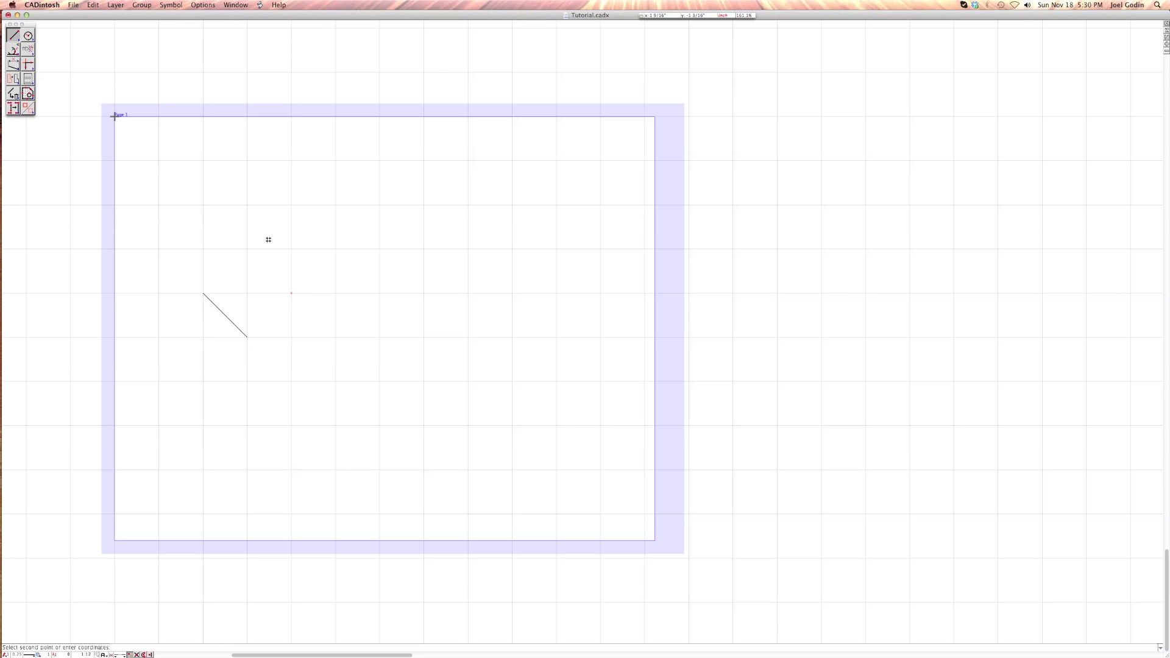
pyautogui.click(247, 249)
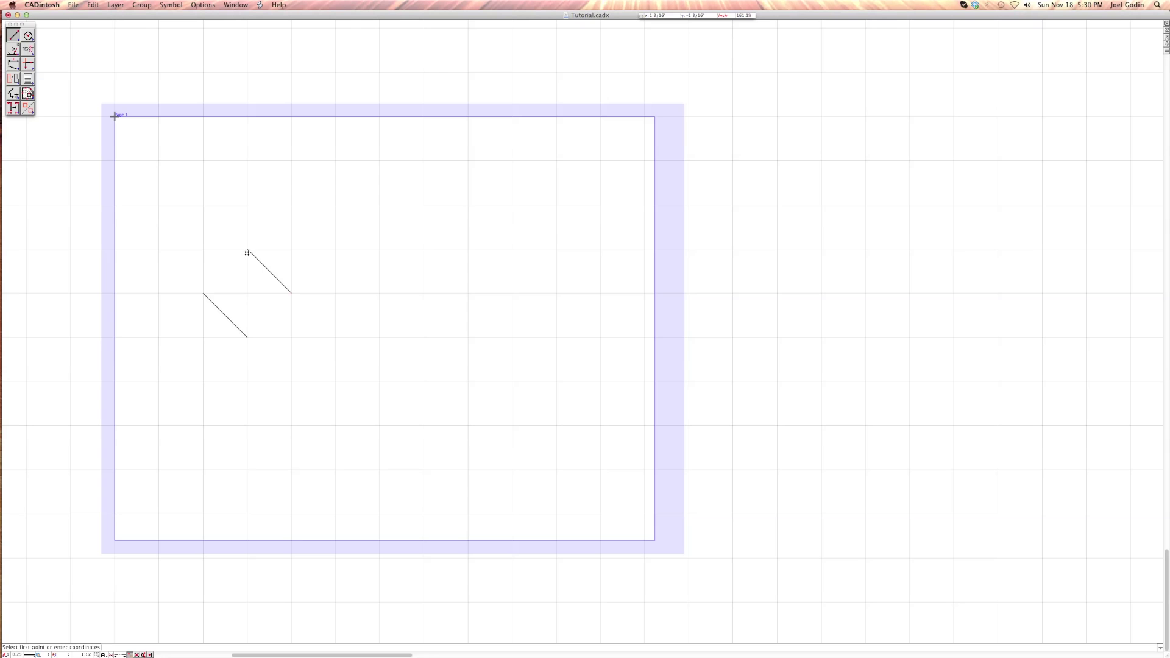
pyautogui.click(204, 294)
pyautogui.click(247, 249)
pyautogui.click(292, 294)
pyautogui.click(246, 336)
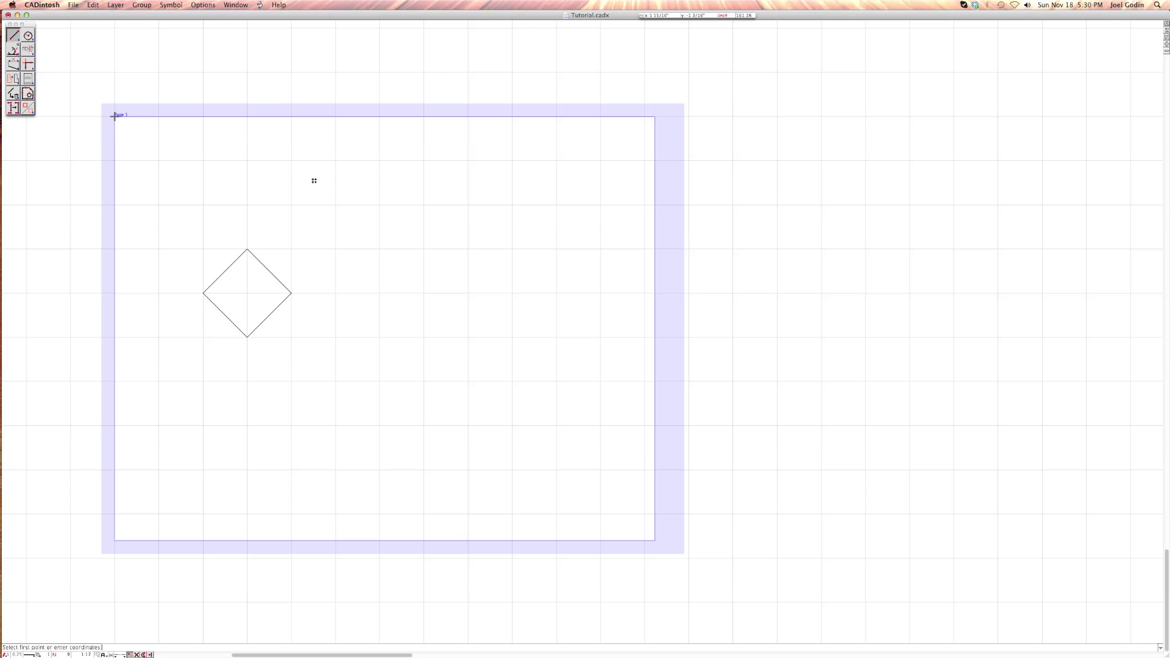
# Review the grid distance, angle and style options without changing them, and turn the grid off.
pyautogui.click(196, 7)
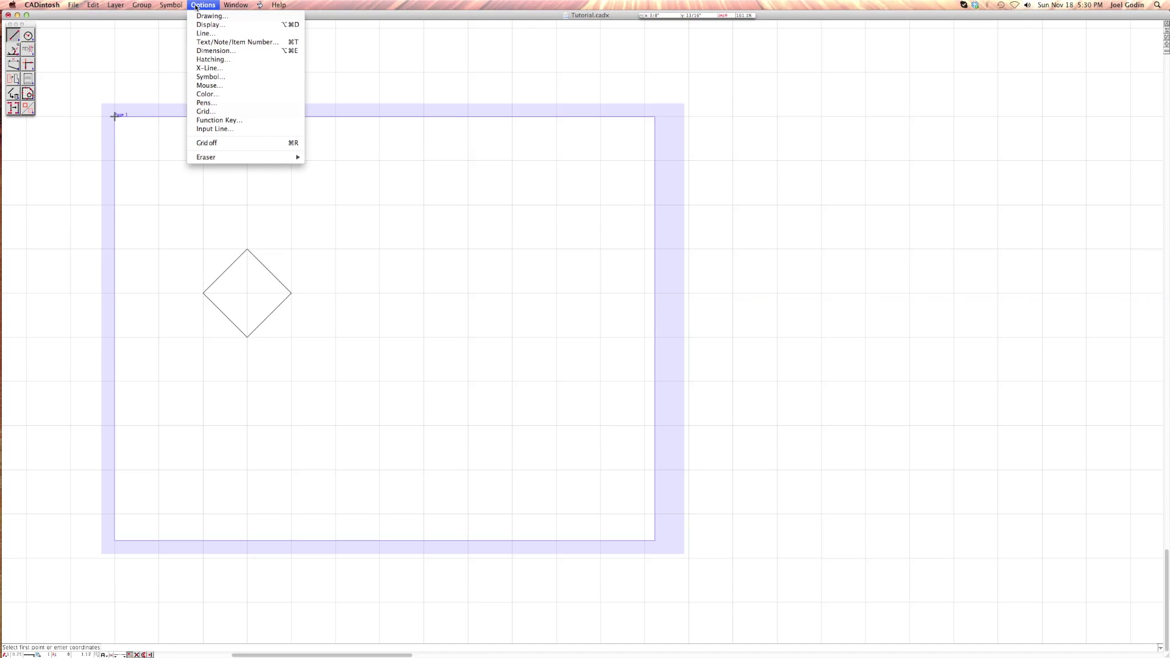
pyautogui.click(225, 113)
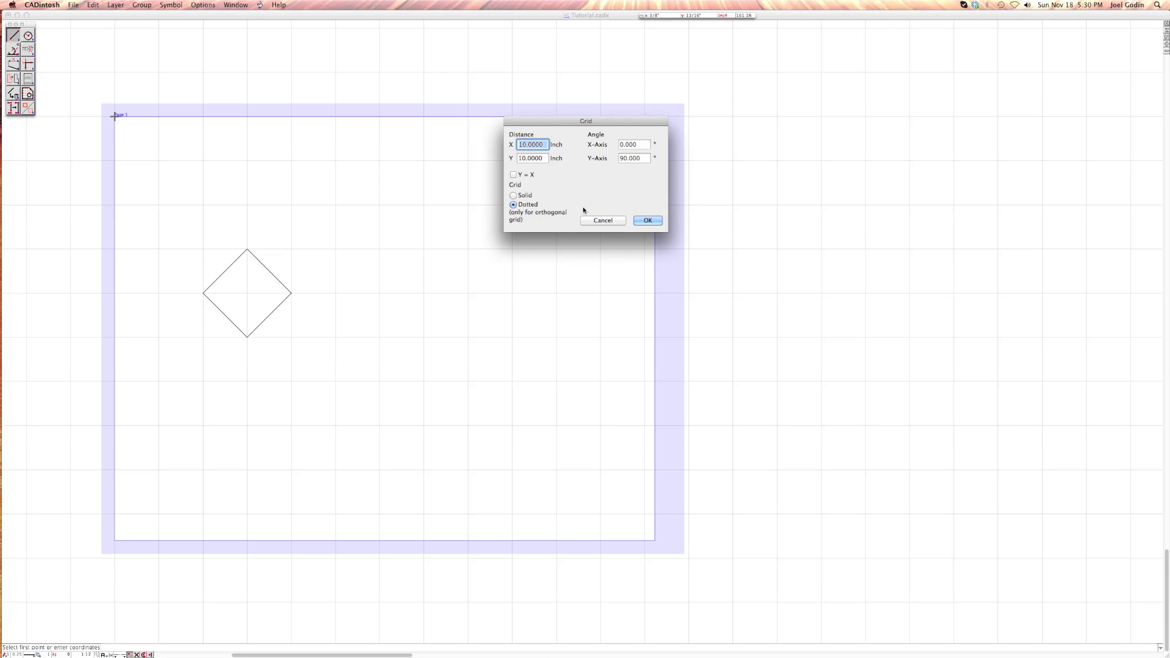
pyautogui.click(619, 223)
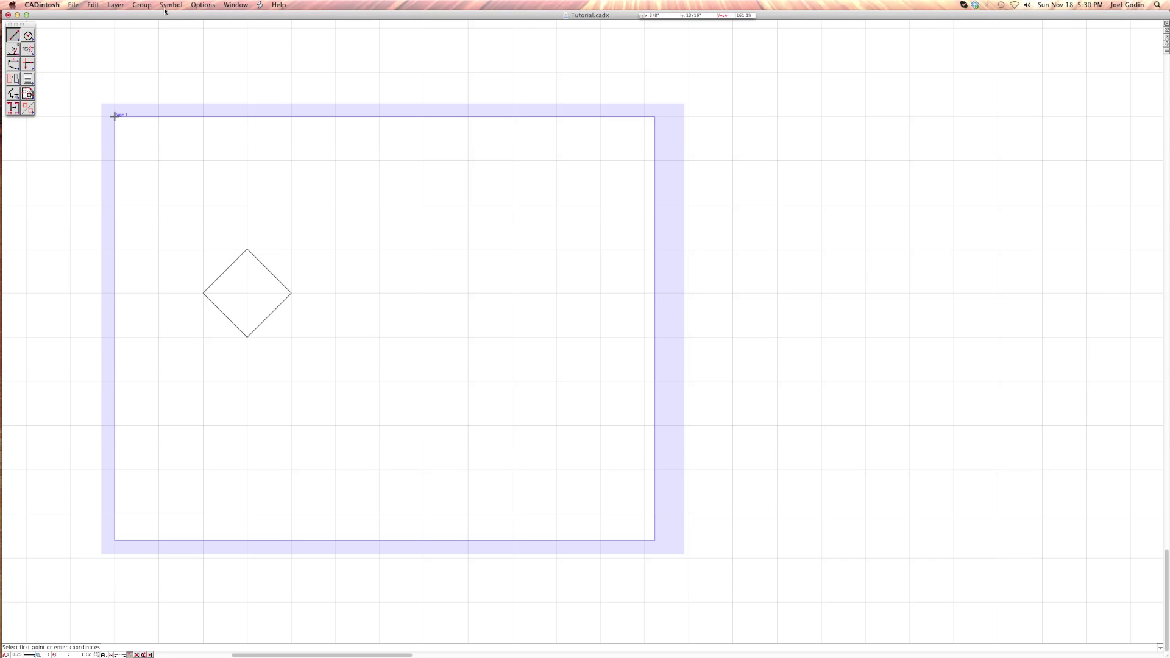
pyautogui.click(203, 5)
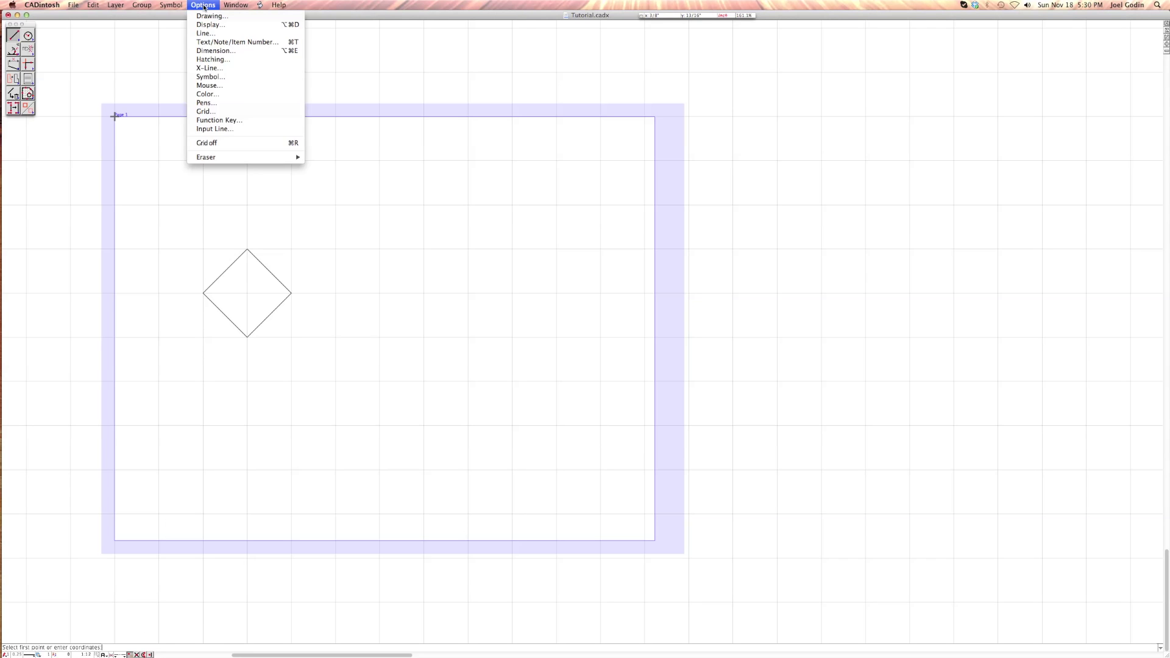
pyautogui.click(228, 145)
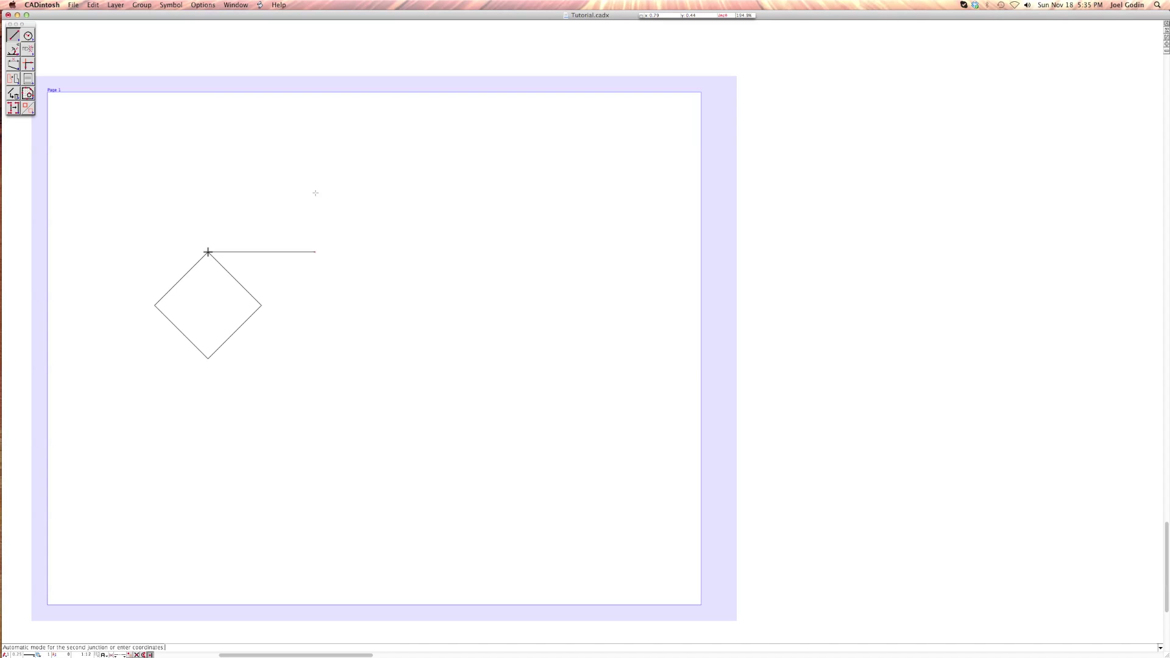
# Draw a vertical line from the horizontal line's free end with coordinates 0,10, and complete the rectangle above the diamond with parallel lines.
pyautogui.write('0,10')
pyautogui.press('Return')
pyautogui.click(13, 35)
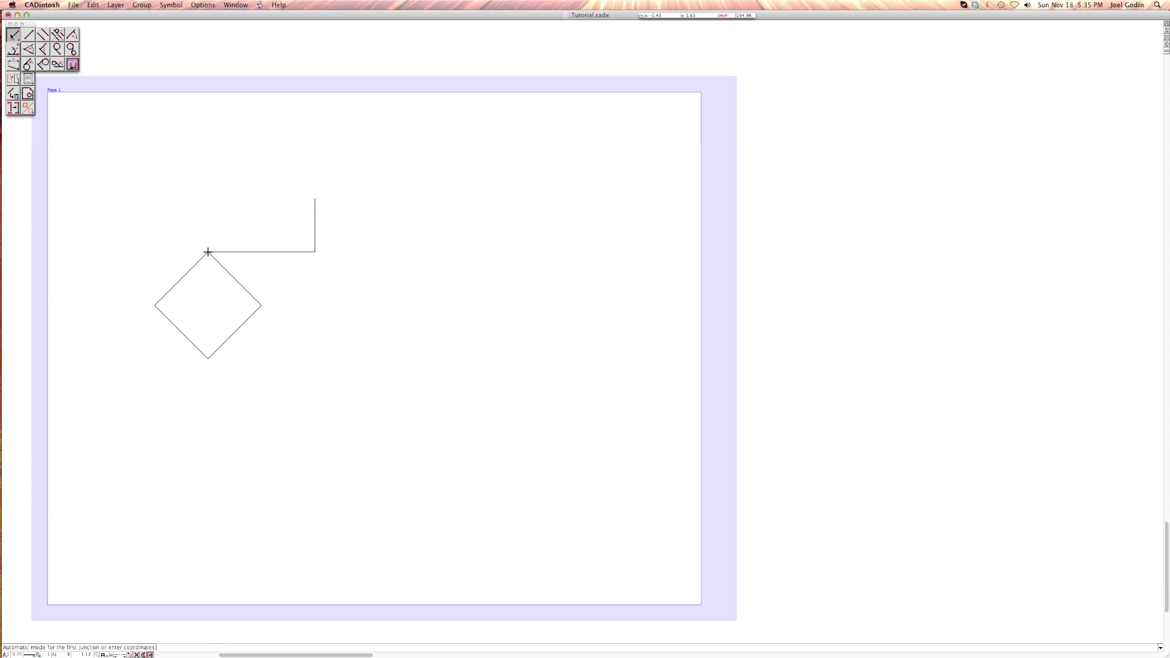
pyautogui.click(41, 35)
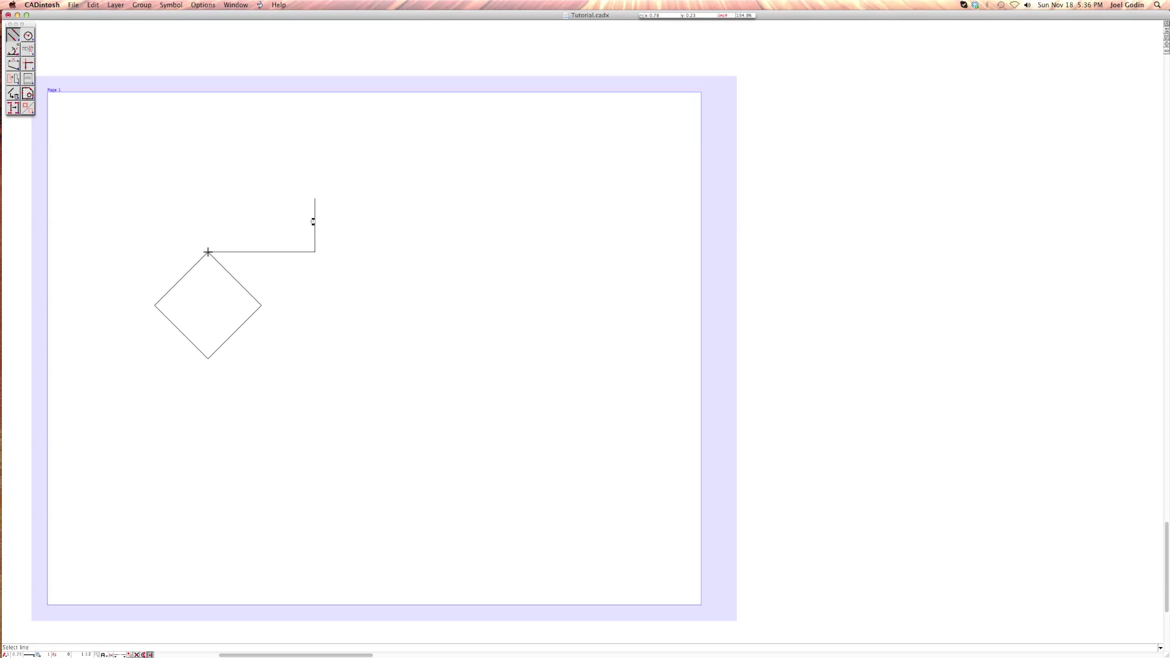
pyautogui.click(314, 222)
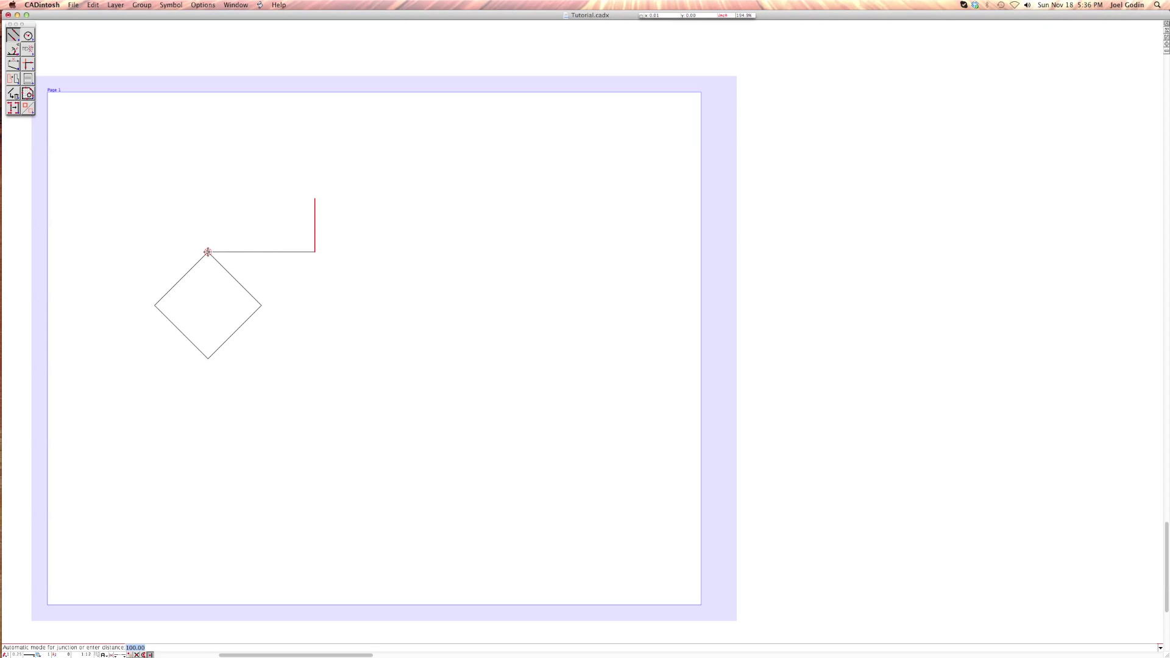
pyautogui.click(208, 252)
pyautogui.click(224, 252)
pyautogui.click(315, 199)
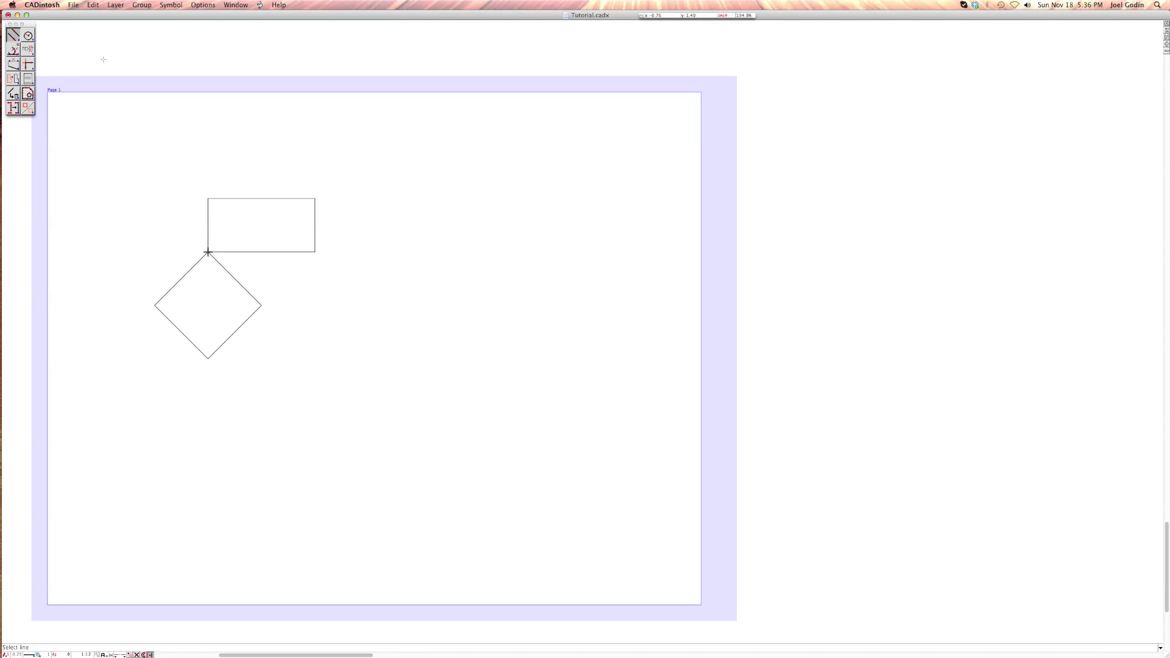
# Start printing the Page 1 area, and review the area choices and the available printers.
pyautogui.click(73, 5)
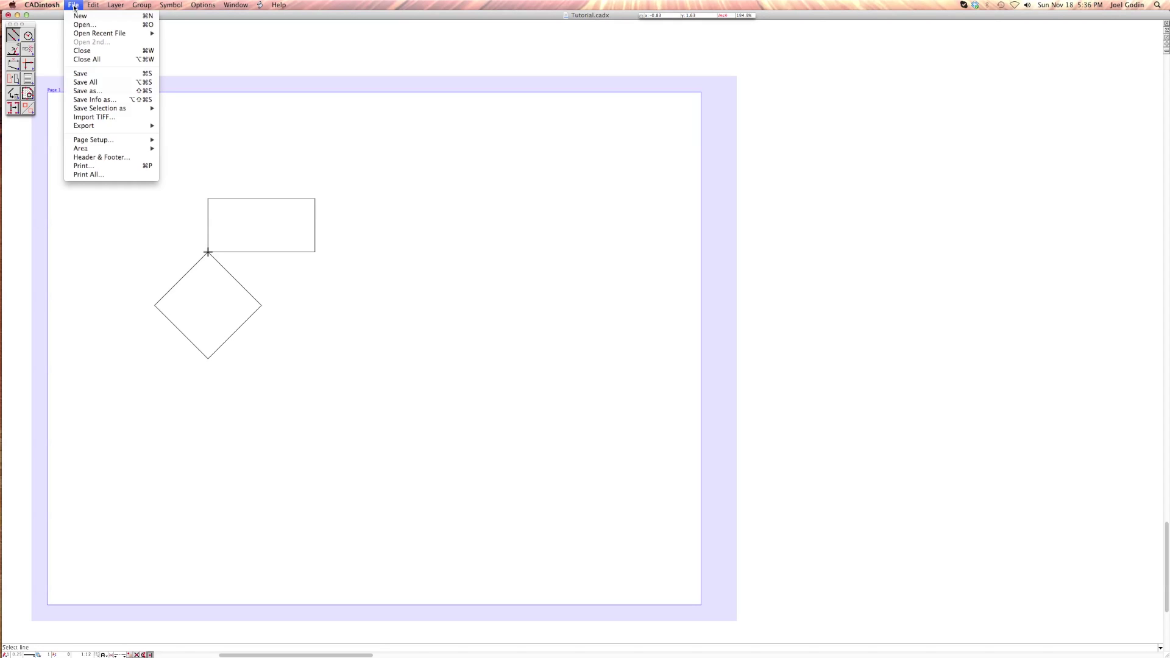
pyautogui.click(104, 167)
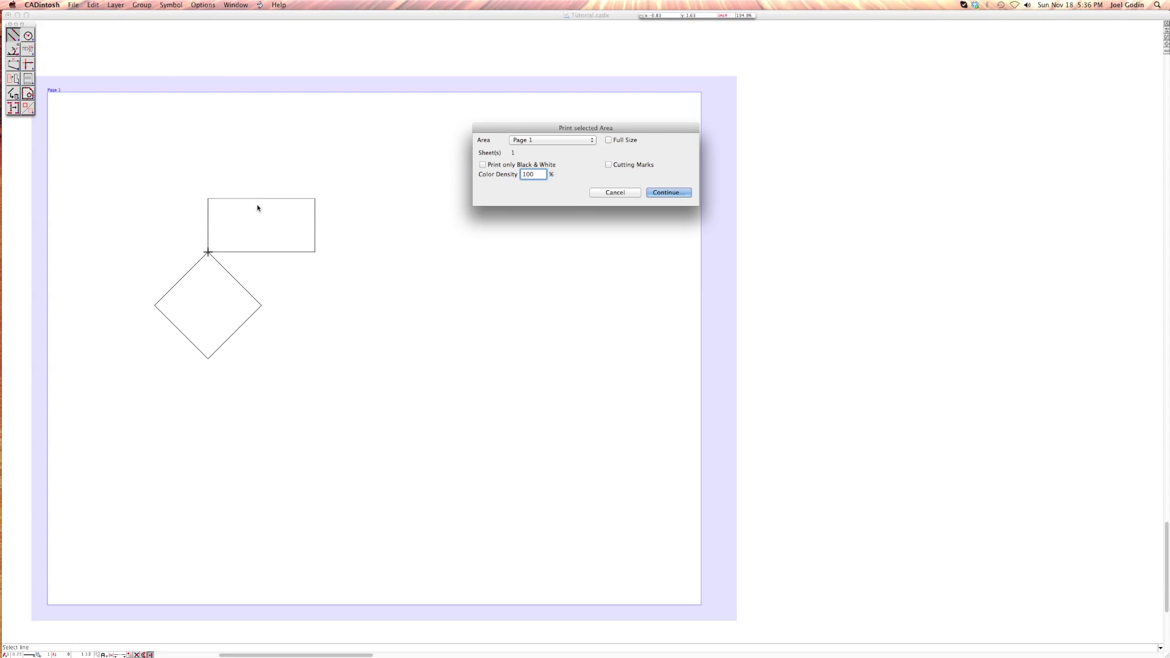
pyautogui.click(590, 141)
pyautogui.click(651, 150)
pyautogui.click(667, 192)
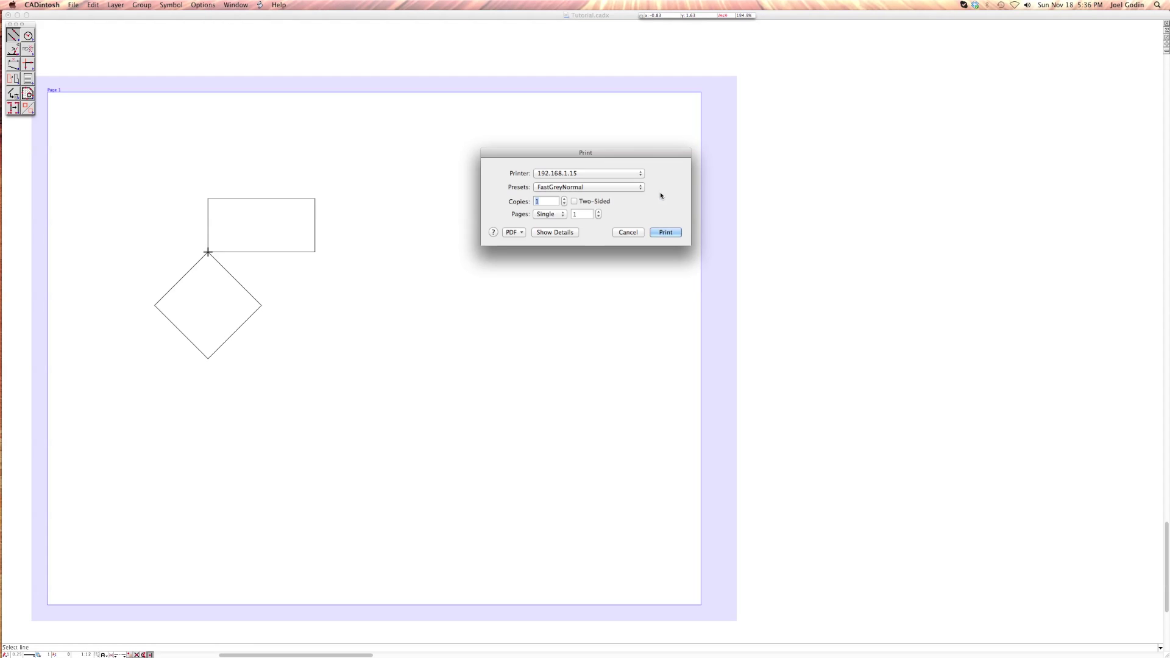
pyautogui.click(588, 175)
pyautogui.click(588, 175)
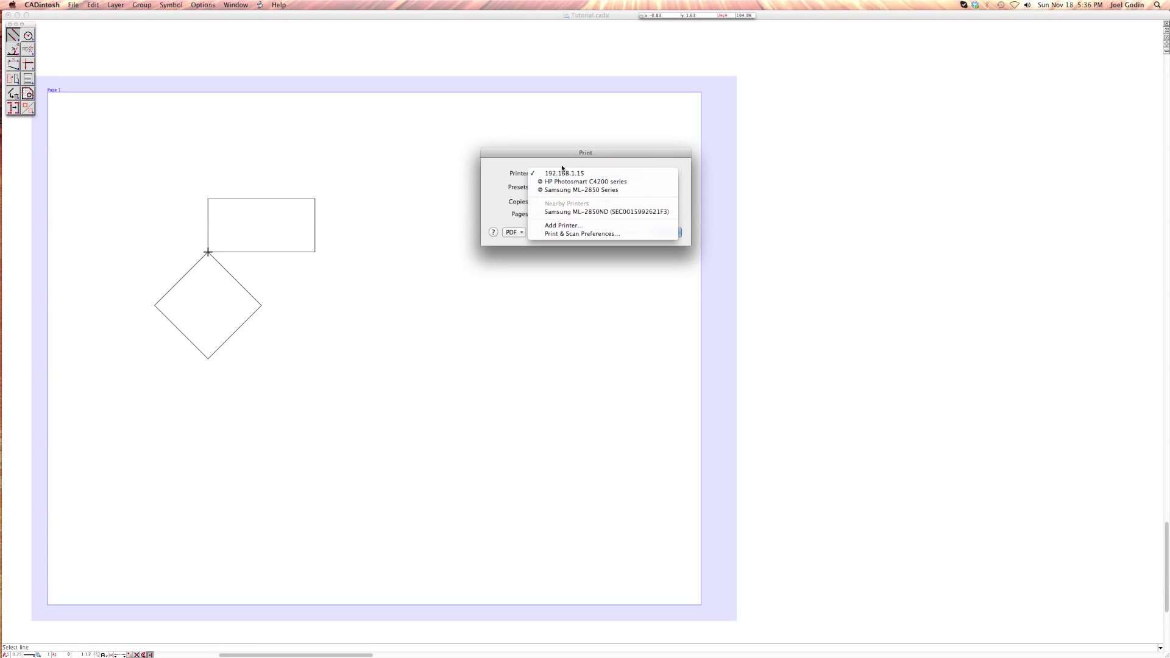
# Open the print job as a PDF in Preview to examine the page, and cancel printing.
pyautogui.click(515, 233)
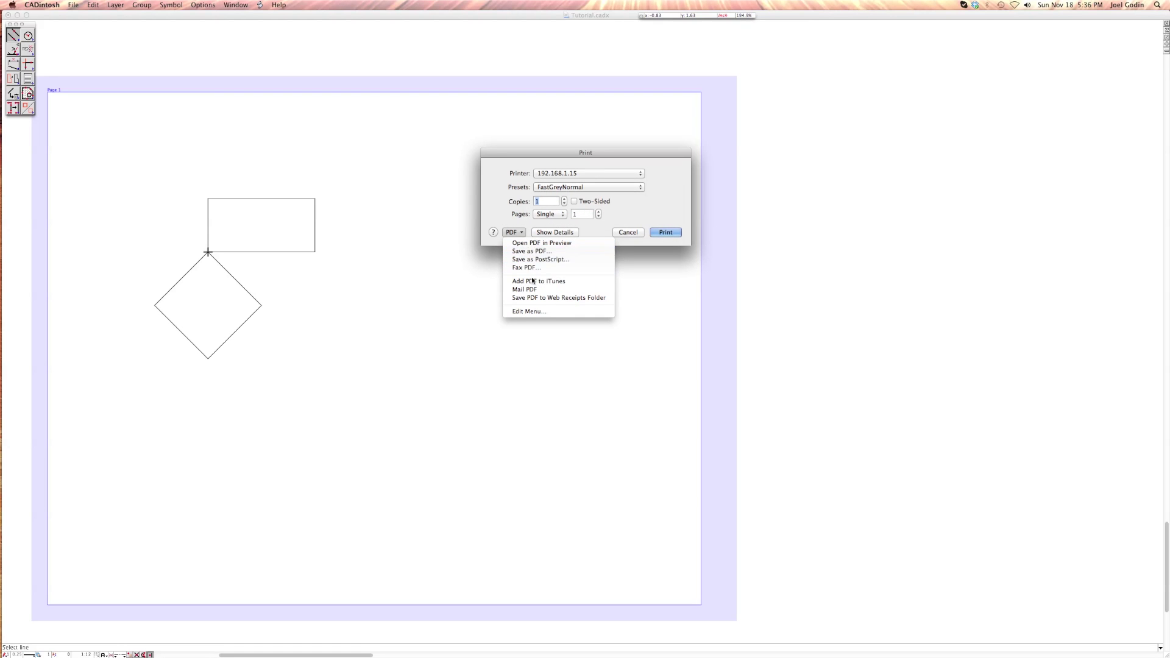
pyautogui.click(535, 243)
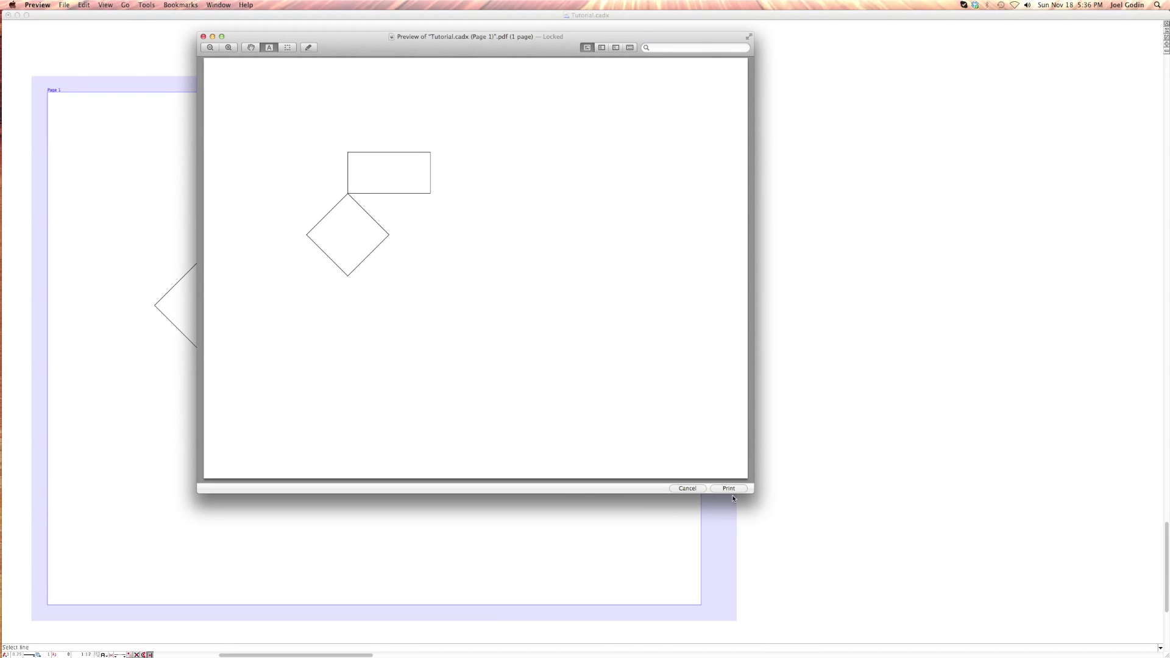
pyautogui.click(692, 490)
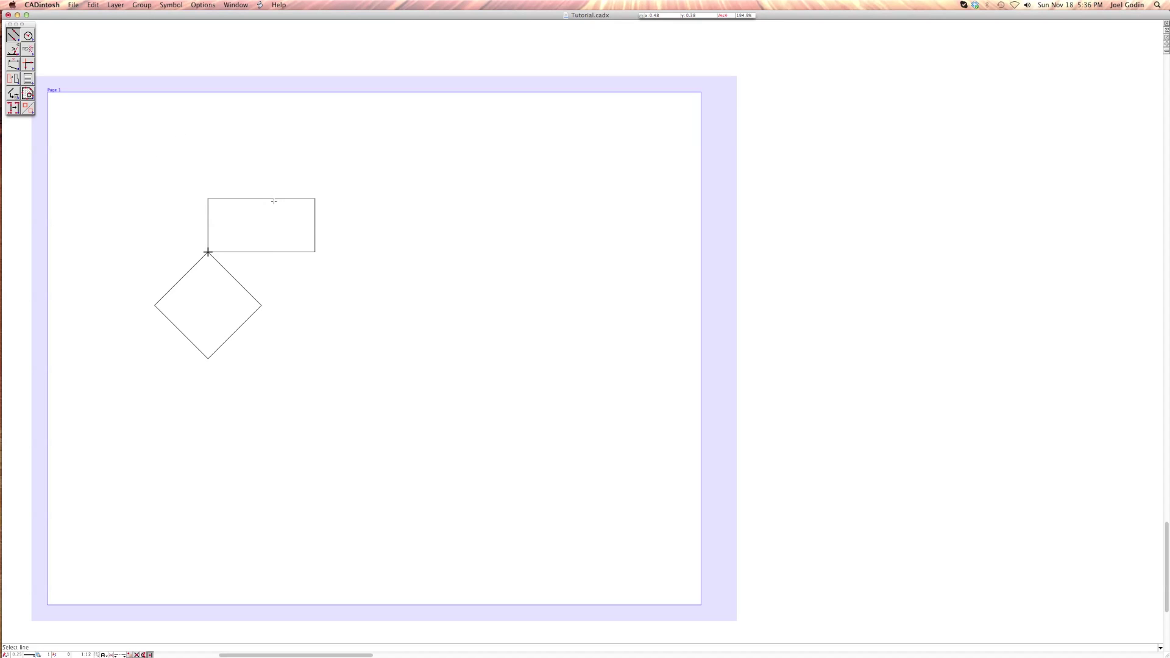
# Save the Tutorial.cadx drawing.
pyautogui.click(73, 4)
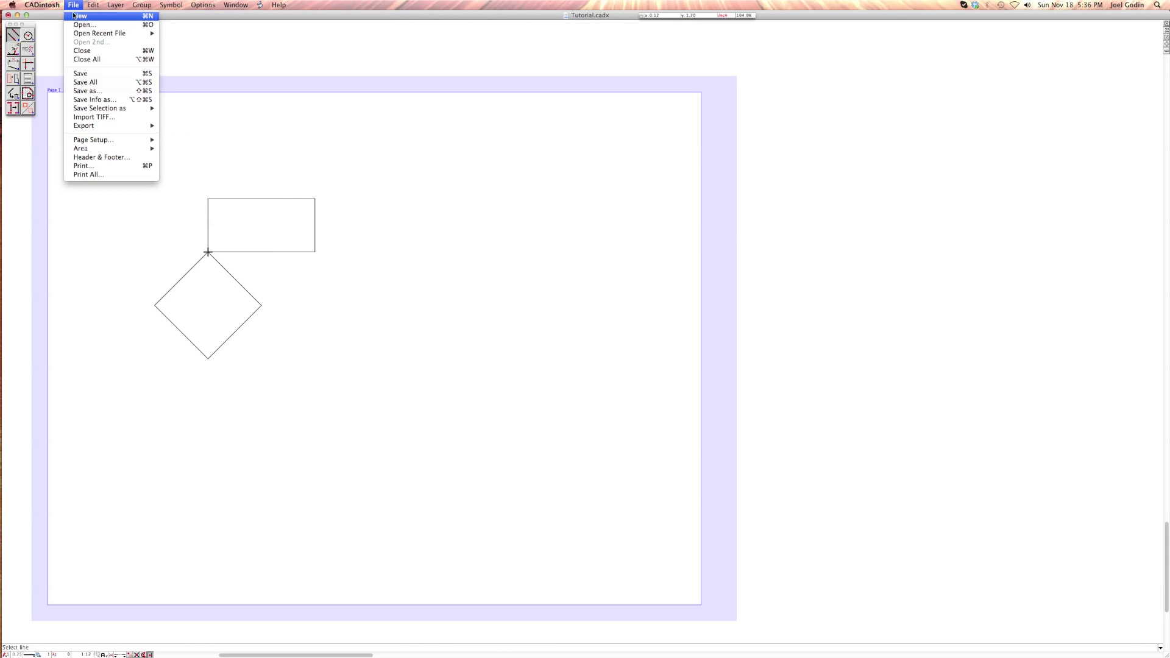
pyautogui.click(87, 74)
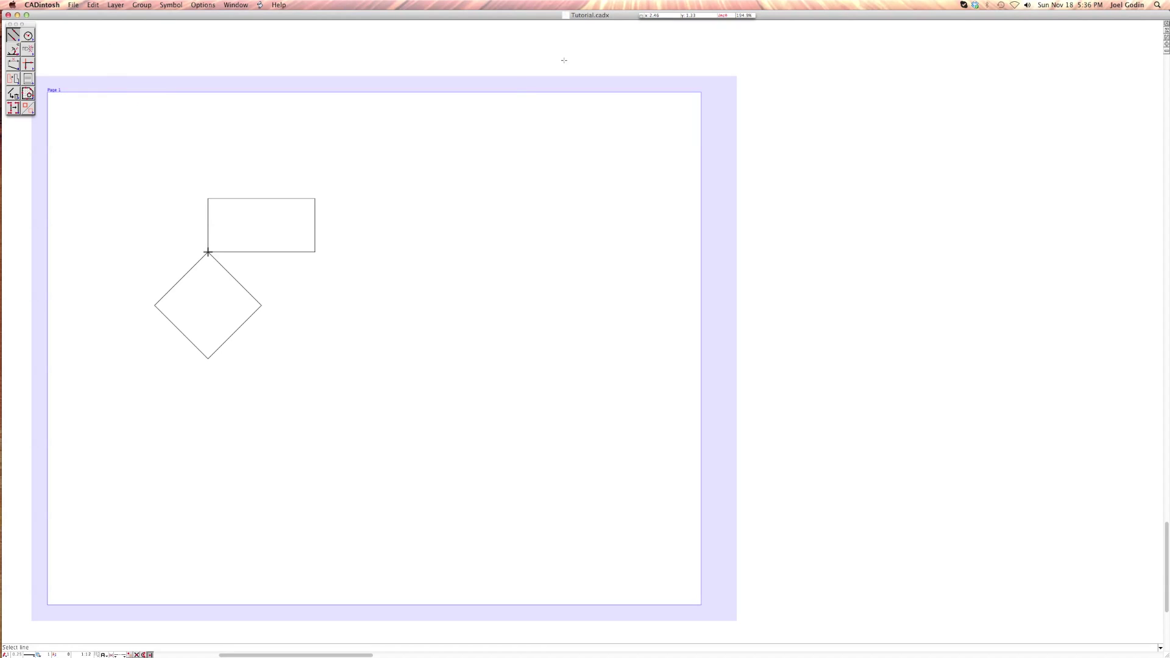